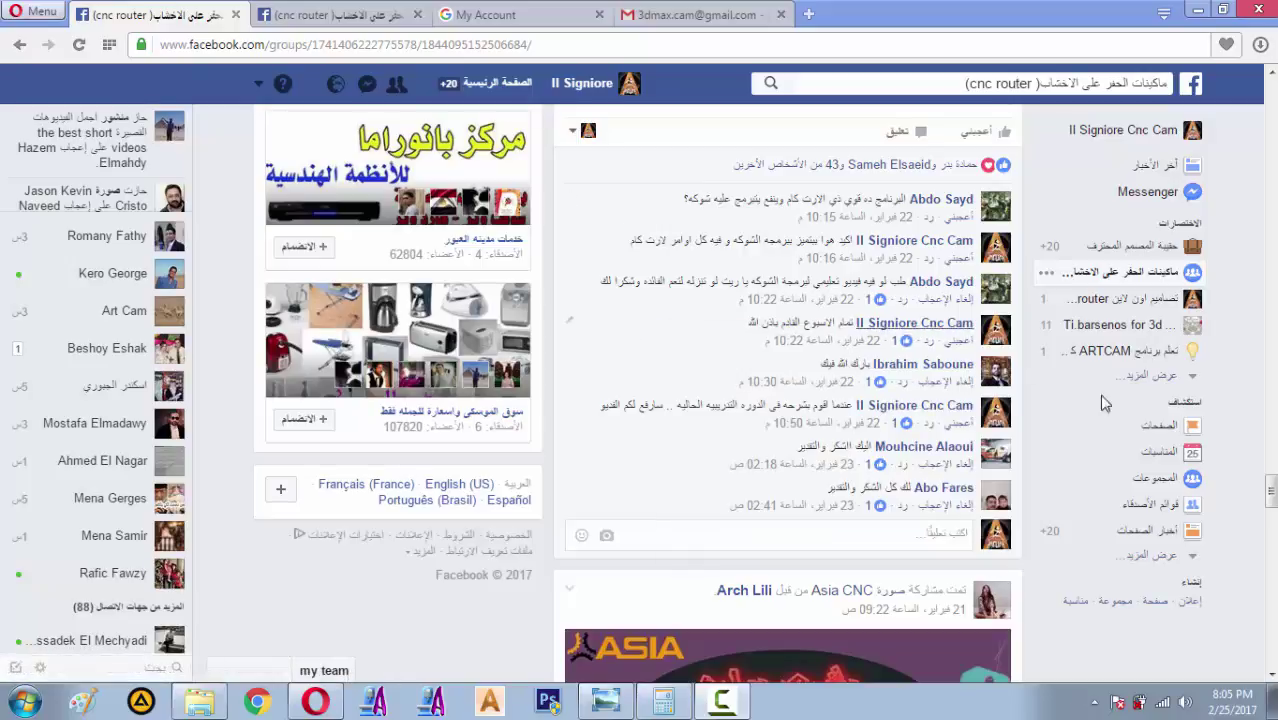
# - Minimize the Facebook, file browser and browser windows to reveal the desktop
pyautogui.scroll(4, 1104, 400)
pyautogui.scroll(-1, 788, 300)
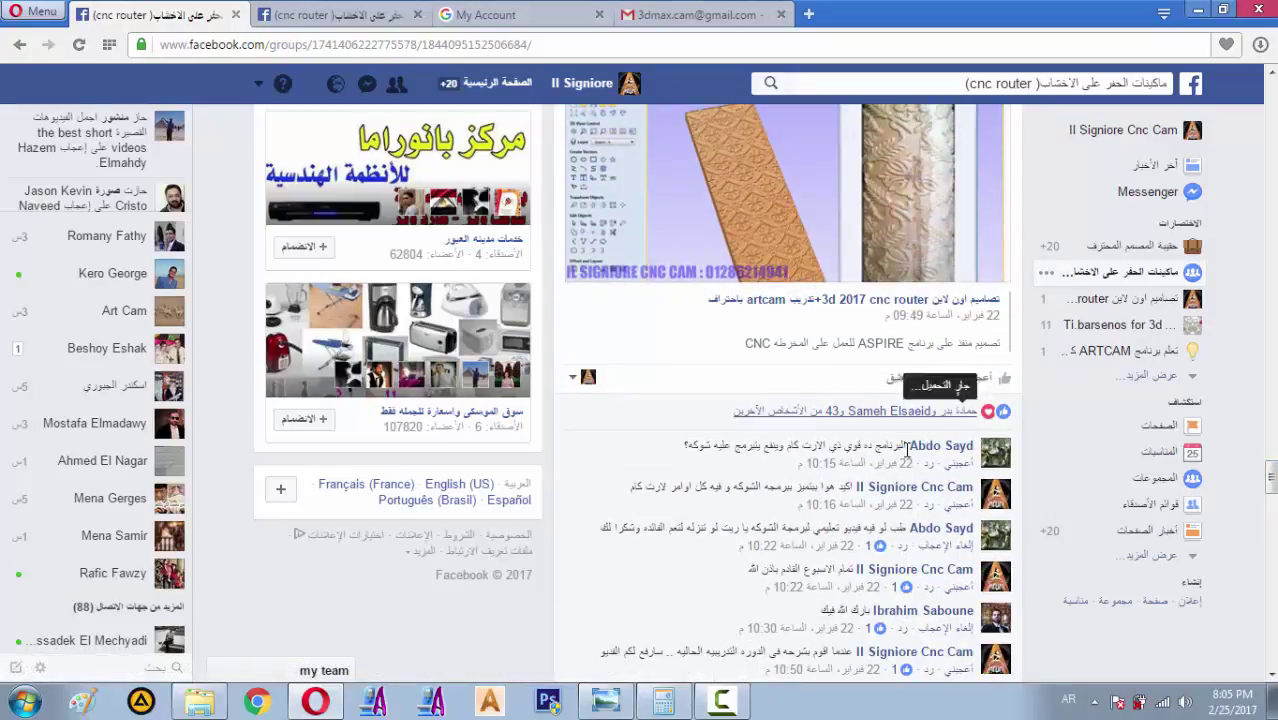
pyautogui.scroll(-1, 987, 478)
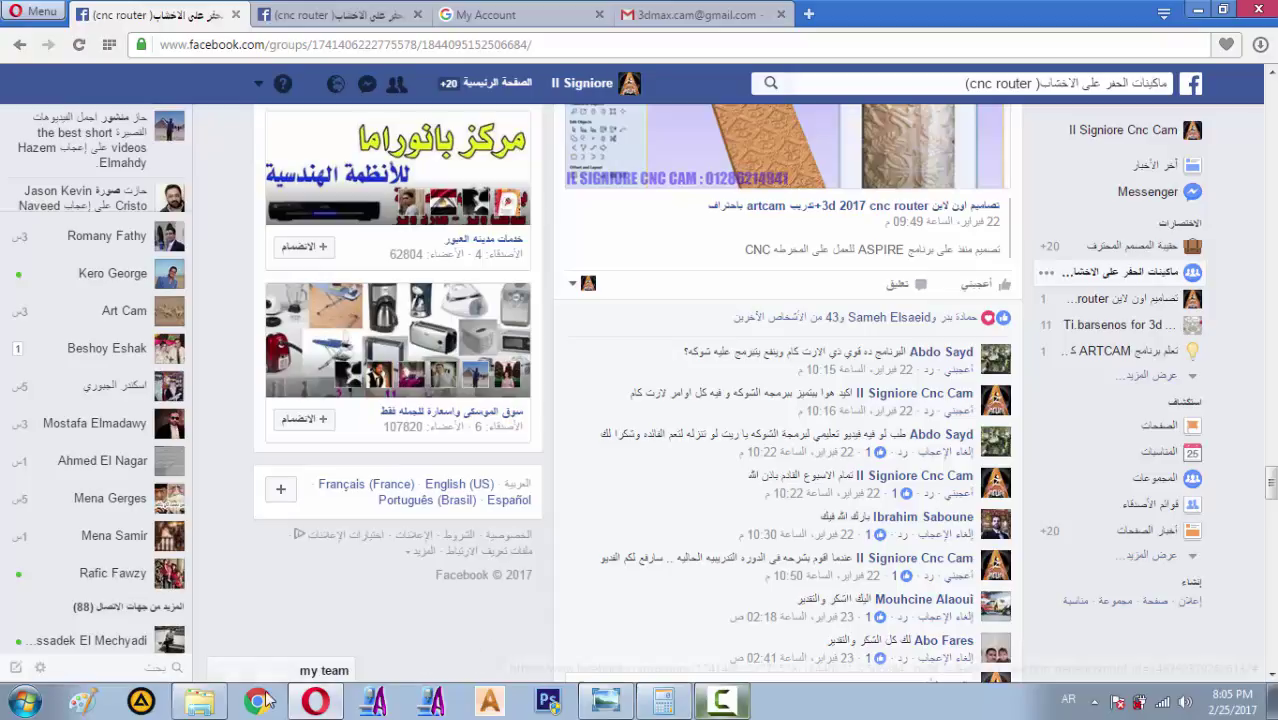
pyautogui.click(318, 702)
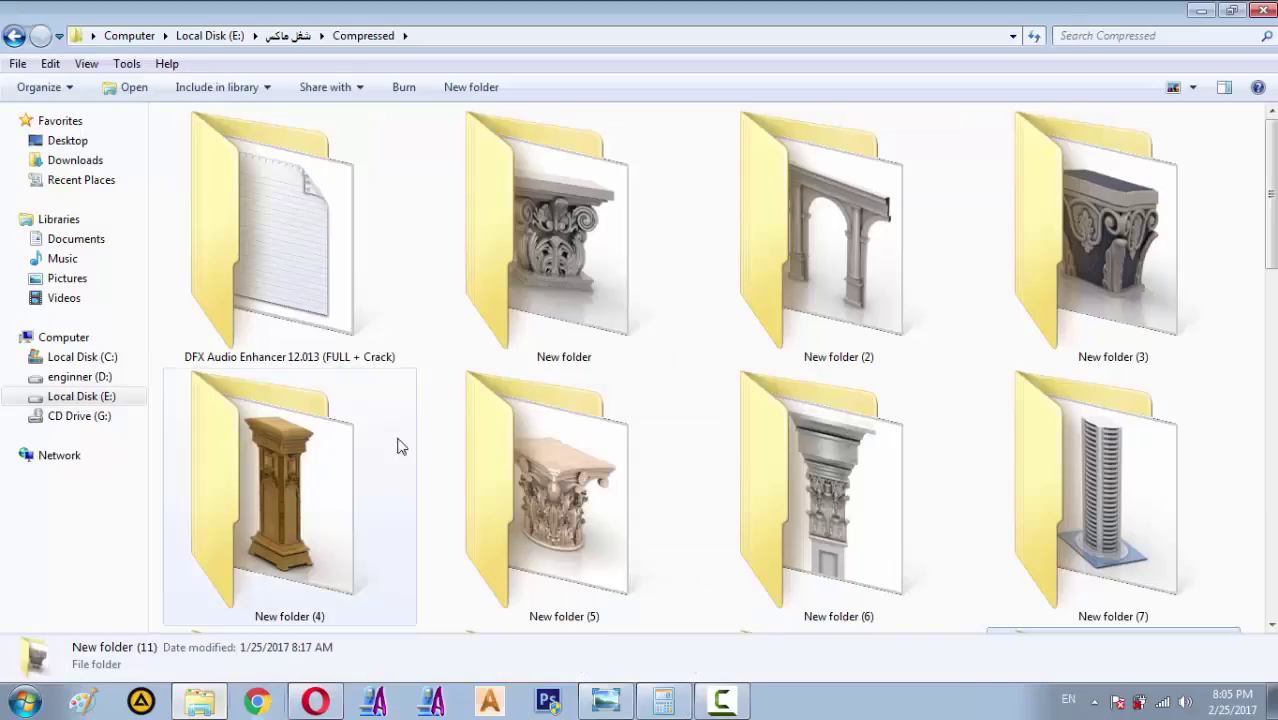
pyautogui.click(1198, 10)
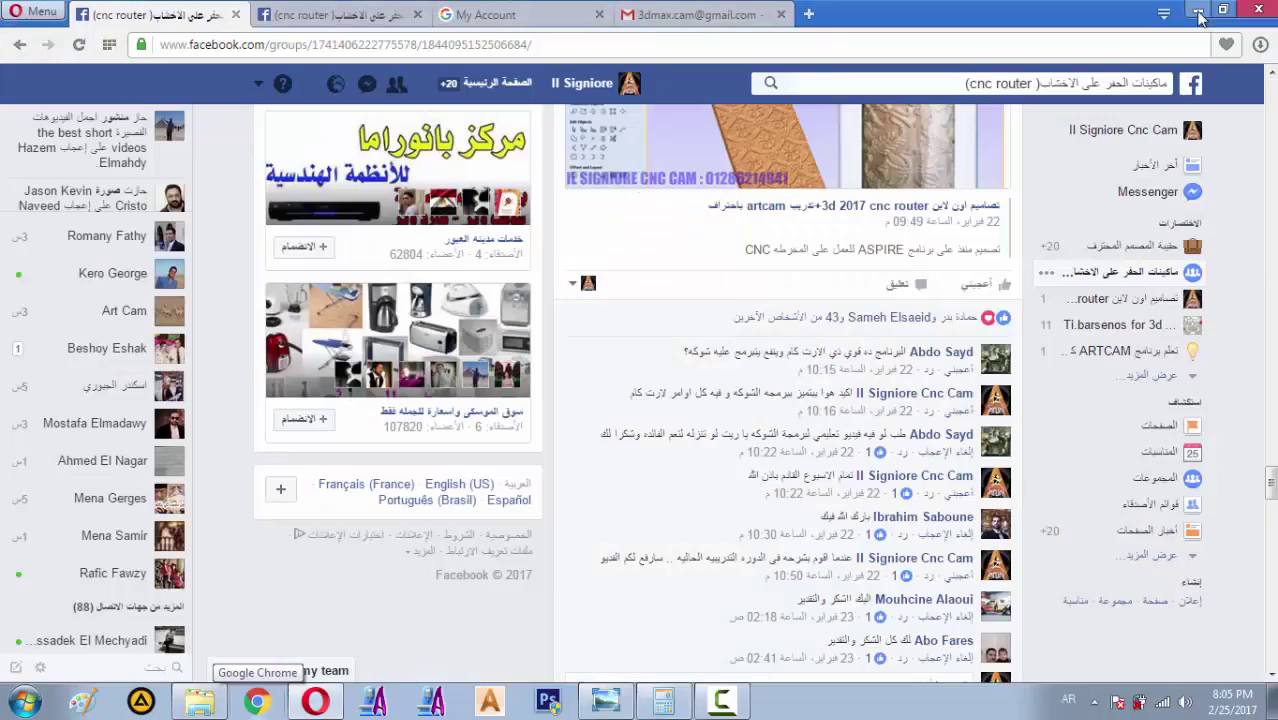
pyautogui.click(1198, 10)
# - Refresh the desktop and launch Vectric Aspire from its desktop icon
pyautogui.rightClick(467, 114)
pyautogui.click(484, 160)
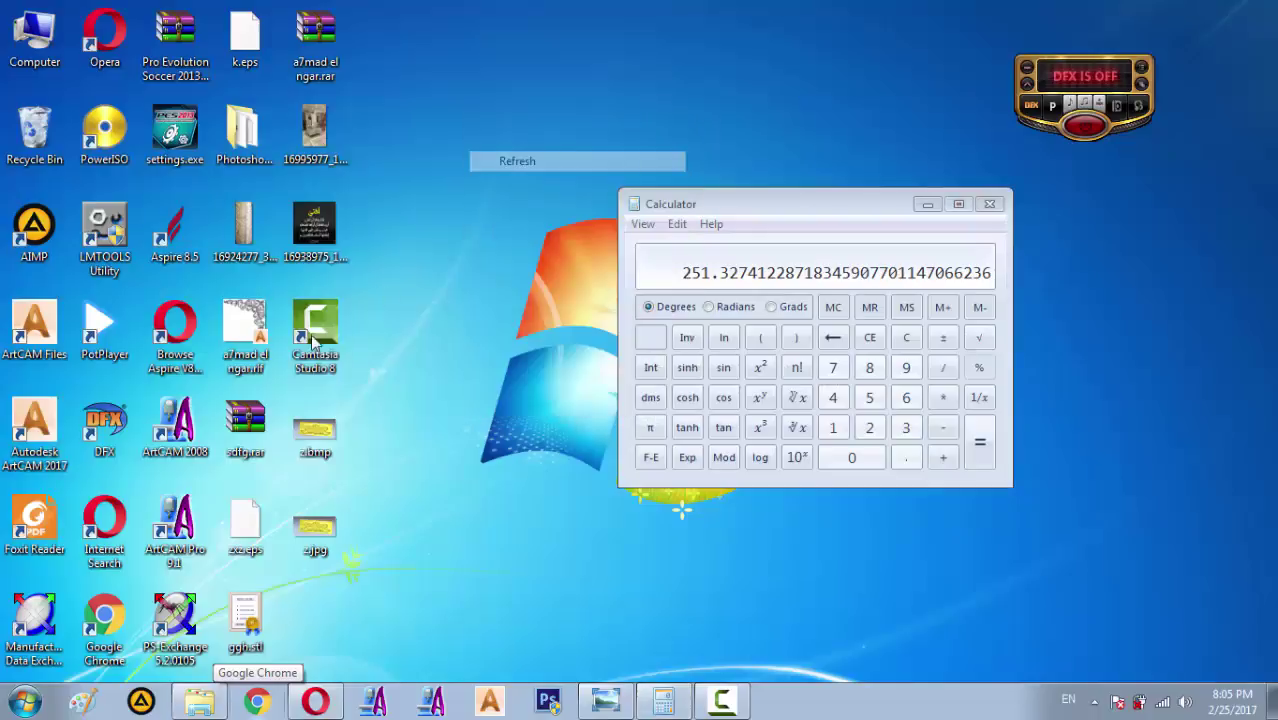
pyautogui.doubleClick(165, 230)
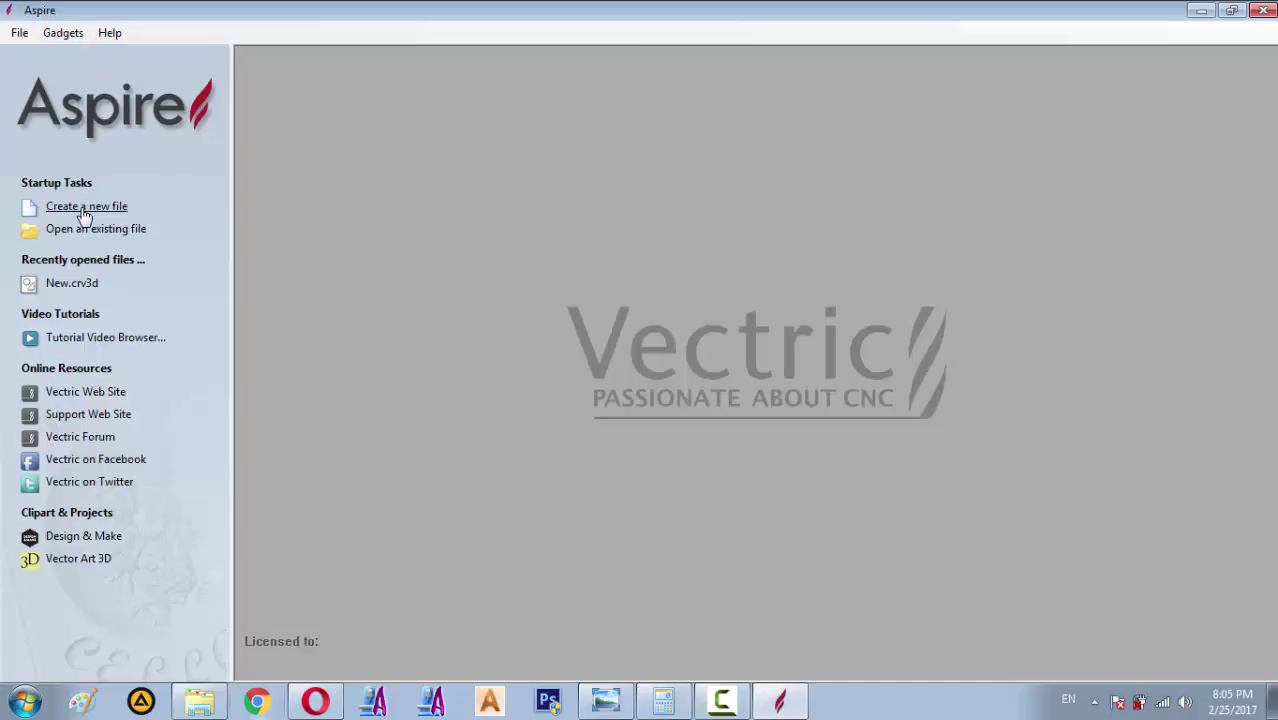
# - Set up a simple cylindrical wrapped job along Y: length 1200 mm, diameter 90 mm
pyautogui.click(56, 40)
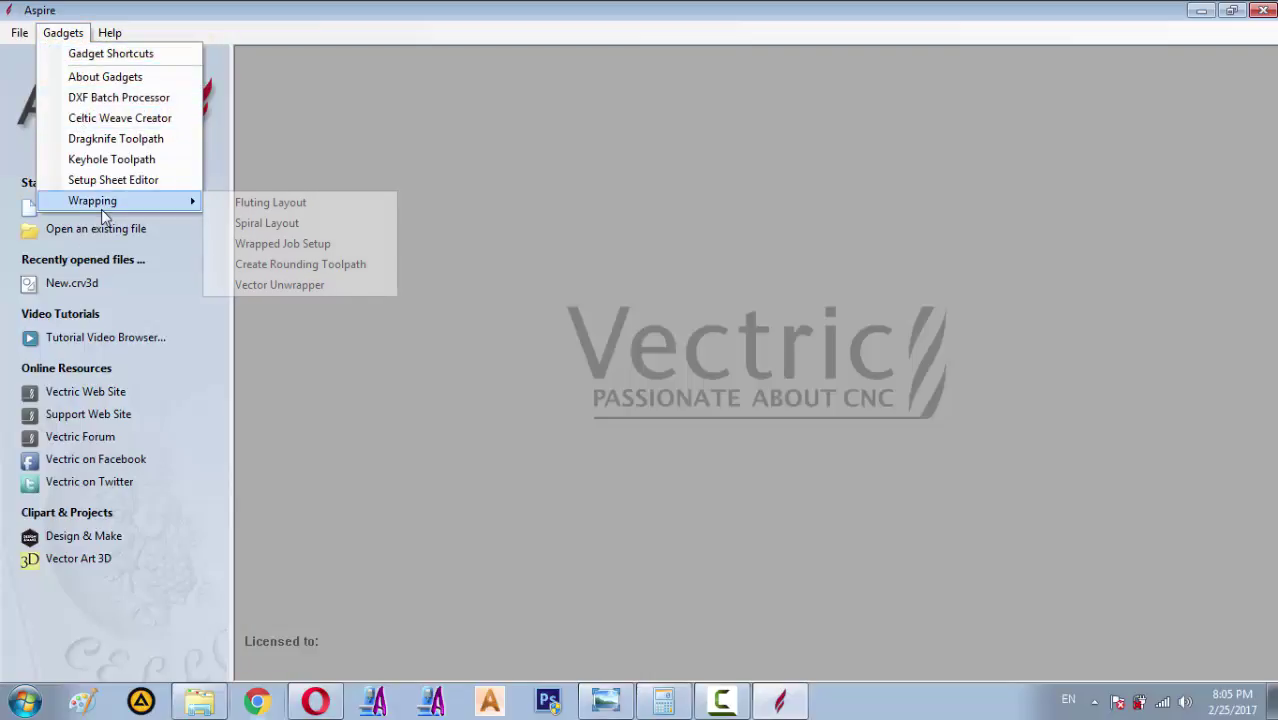
pyautogui.moveTo(93, 201)
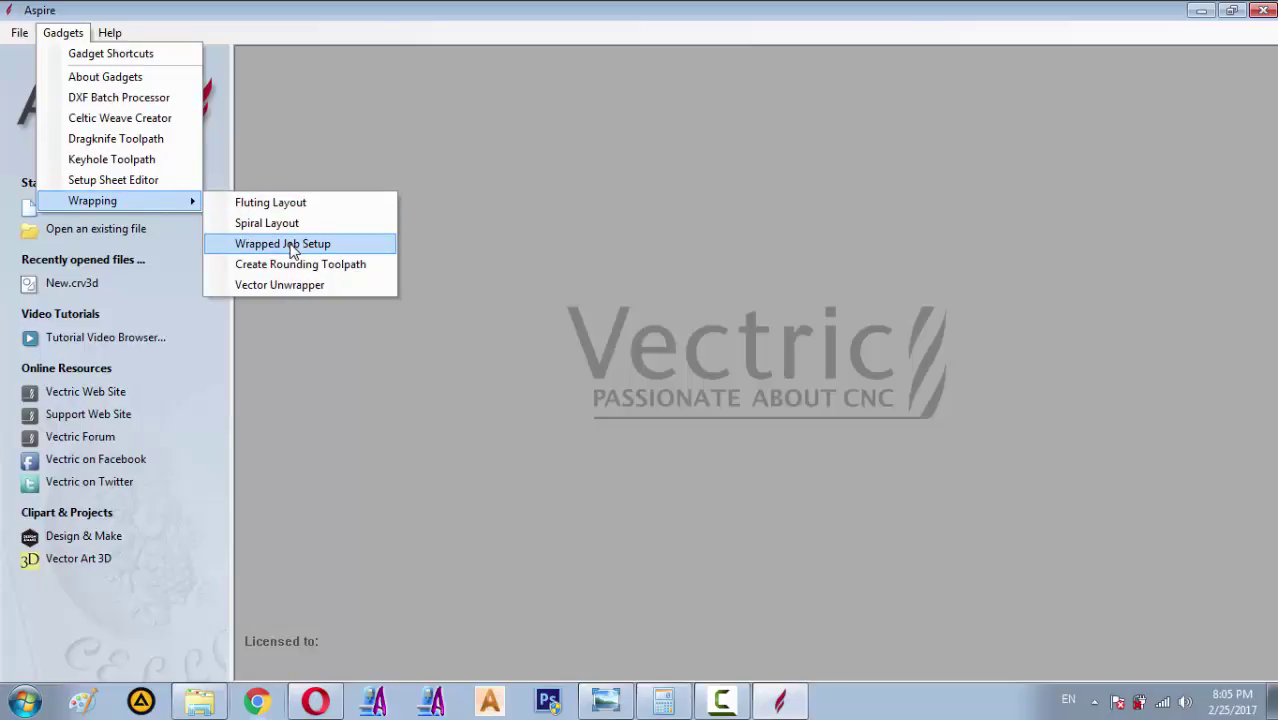
pyautogui.click(292, 246)
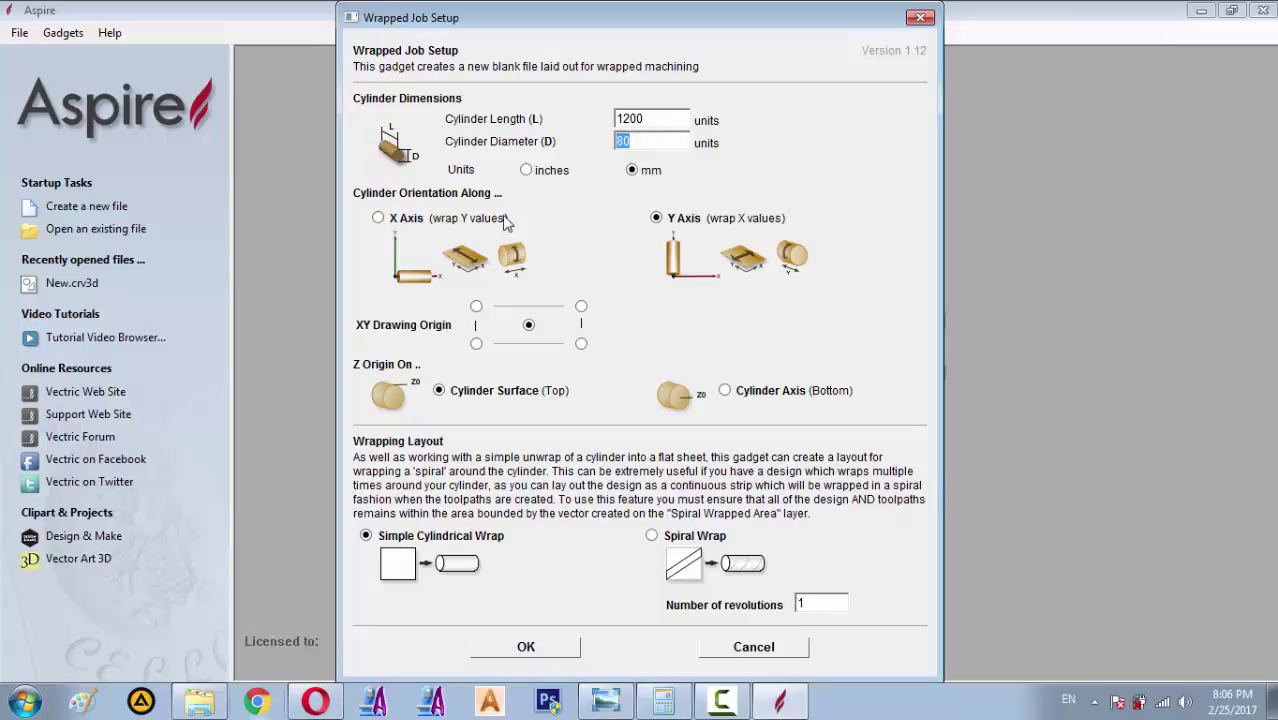
pyautogui.write('0')
# - Confirm the wrapped job settings and zoom around the blank unwrapped 1200 mm sheet
pyautogui.click(523, 649)
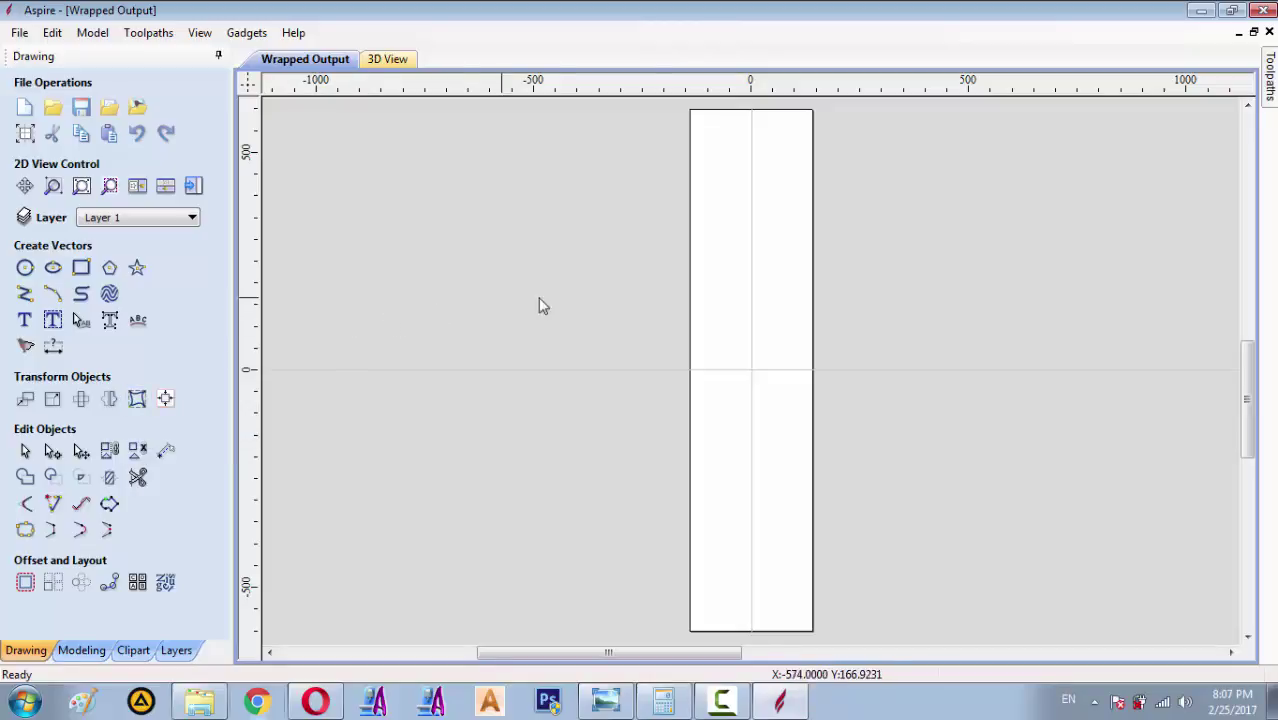
pyautogui.scroll(-1, 694, 330)
pyautogui.scroll(4, 719, 329)
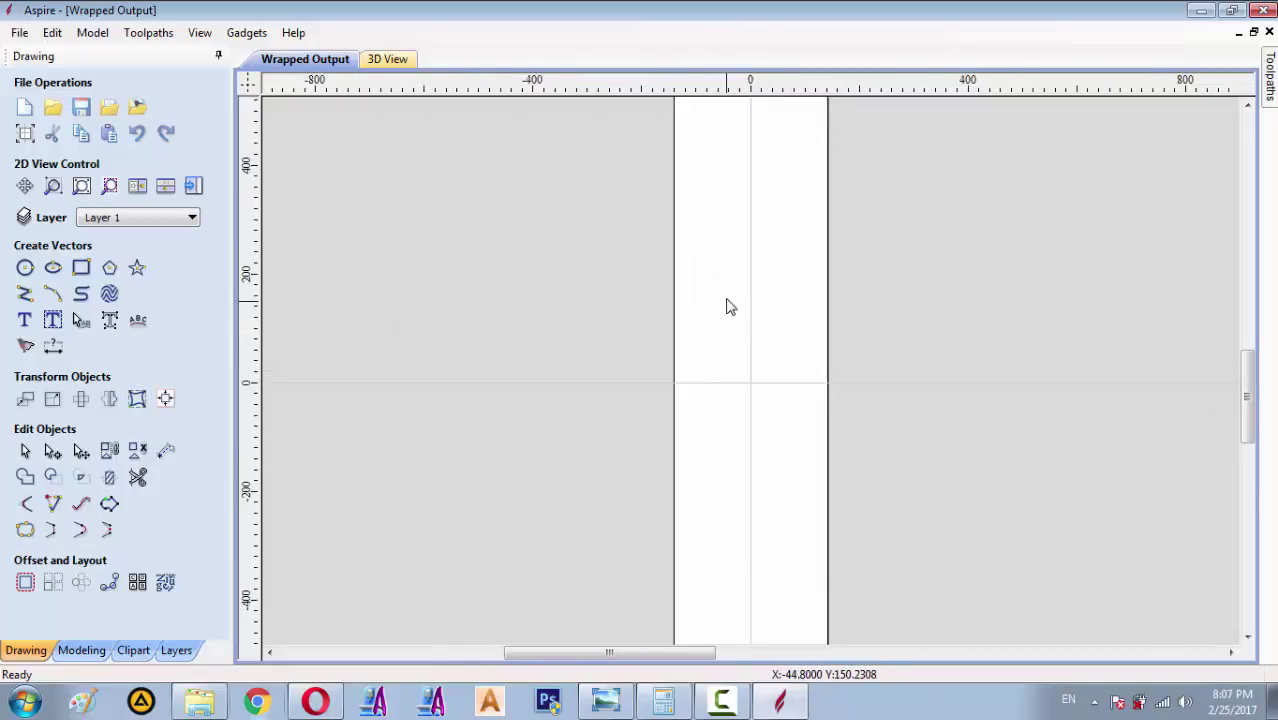
pyautogui.scroll(-4, 727, 305)
pyautogui.scroll(2, 764, 128)
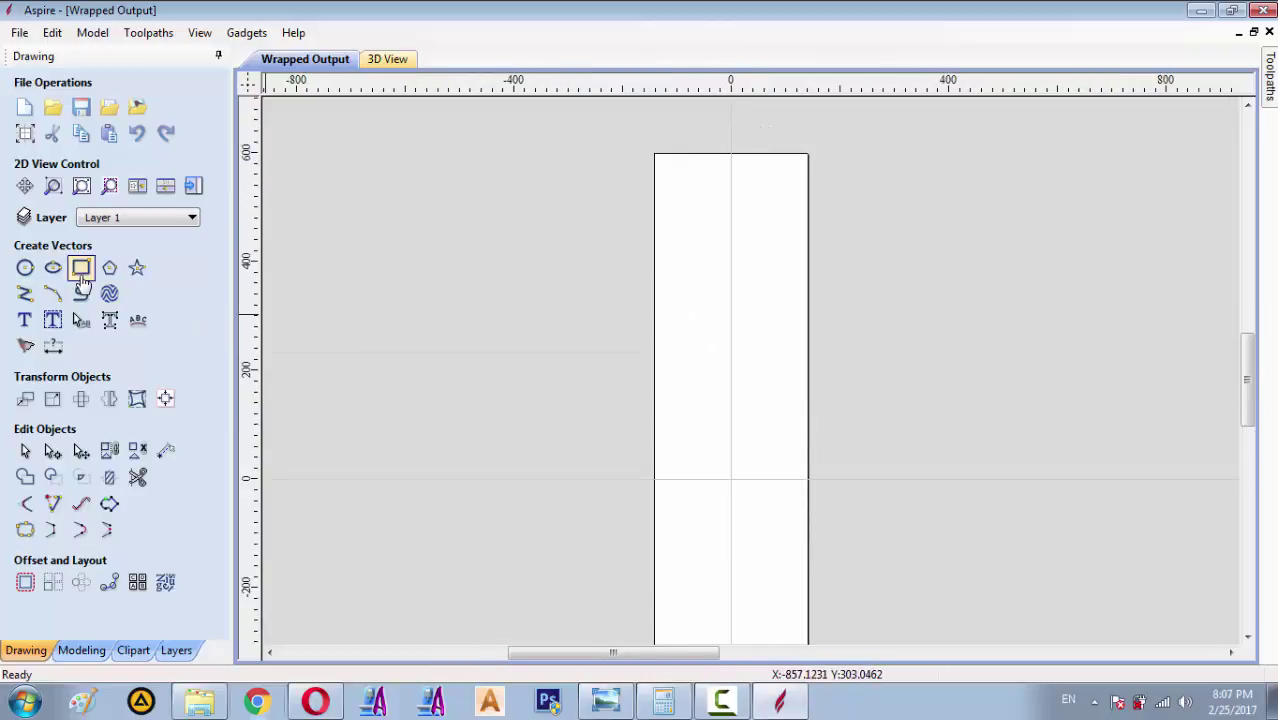
# - Start a centre-anchored rectangle and compute the circumference 90 × π = 282.743 in Calculator, copying it
pyautogui.click(81, 268)
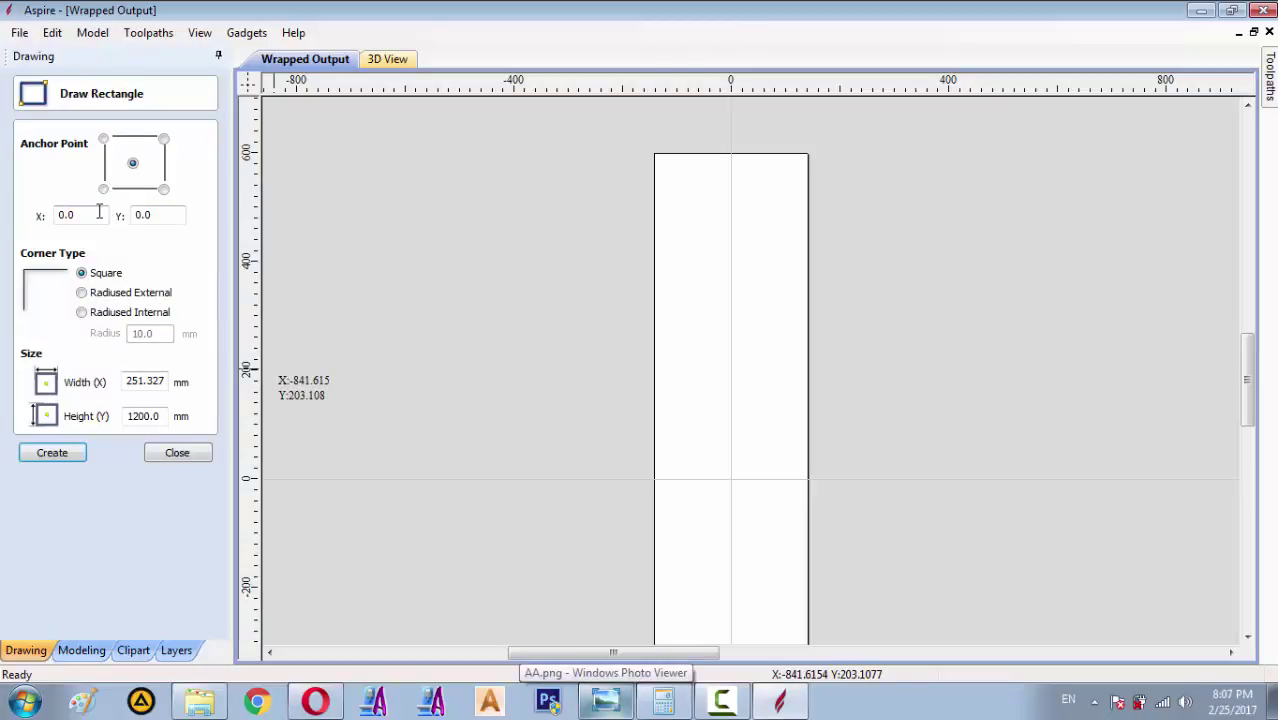
pyautogui.scroll(4, 790, 195)
pyautogui.scroll(-2, 800, 165)
pyautogui.scroll(4, 760, 125)
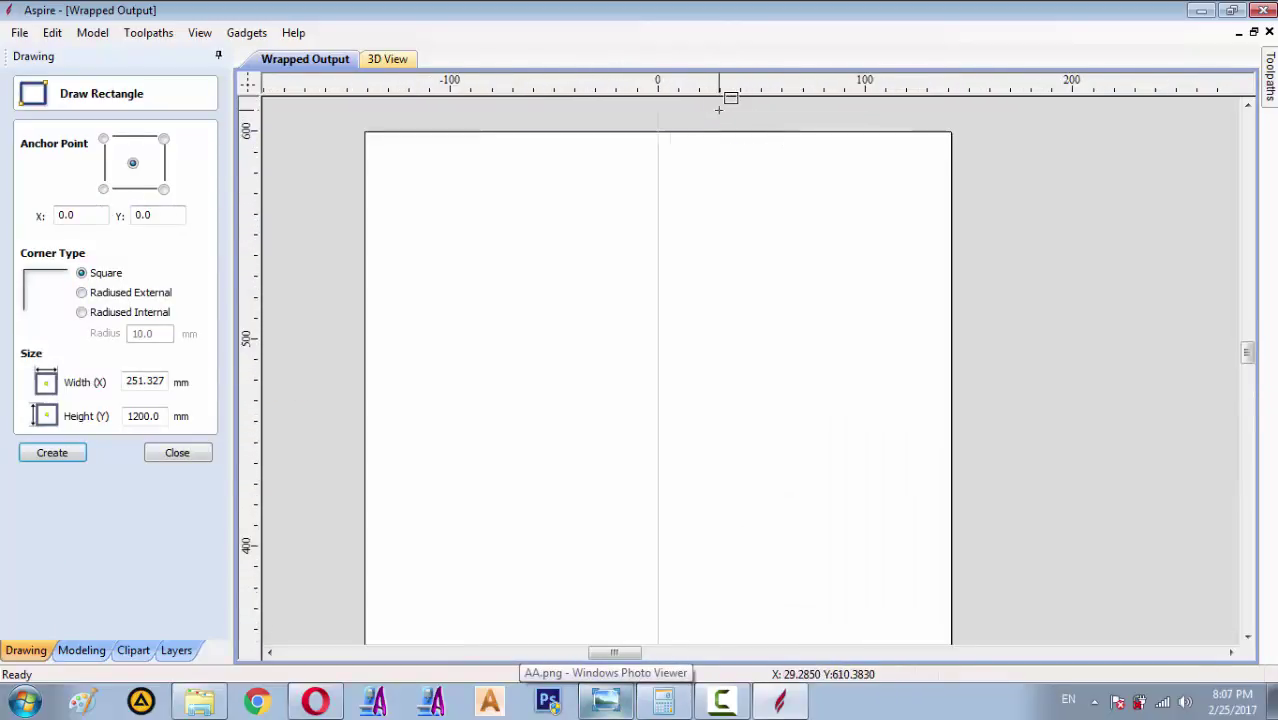
pyautogui.scroll(3, 730, 118)
pyautogui.scroll(-2, 775, 150)
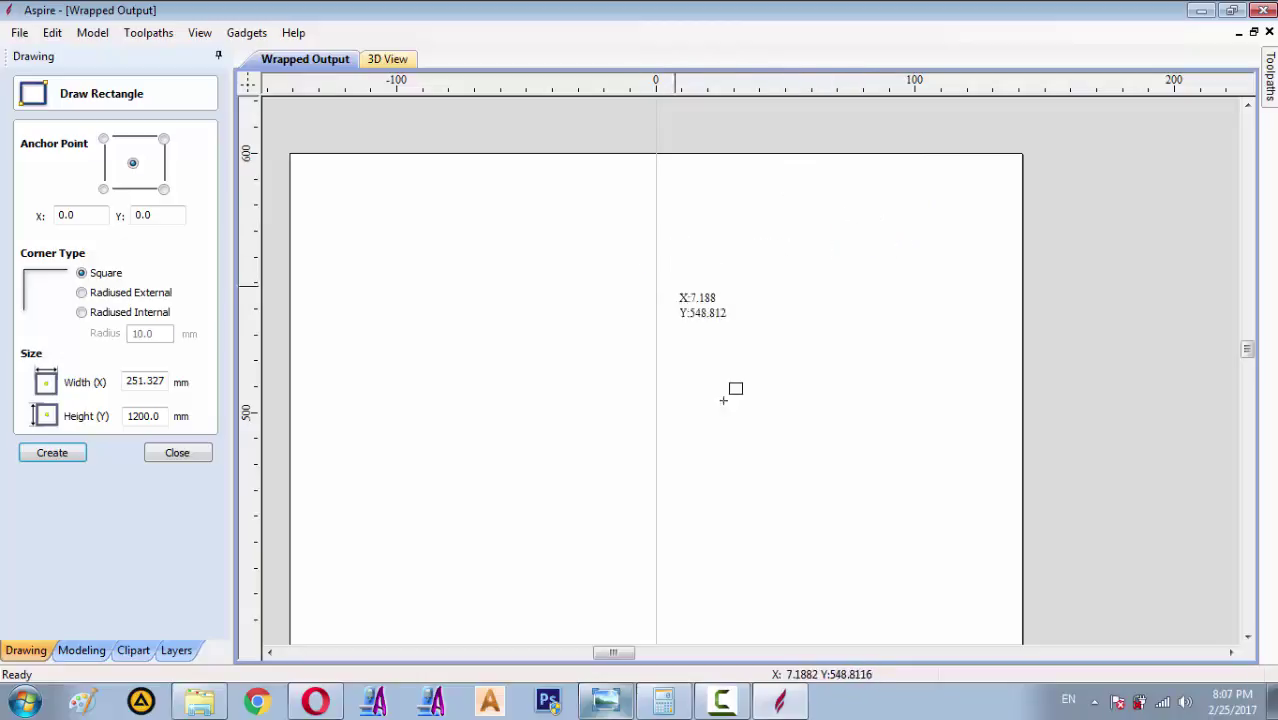
pyautogui.click(663, 702)
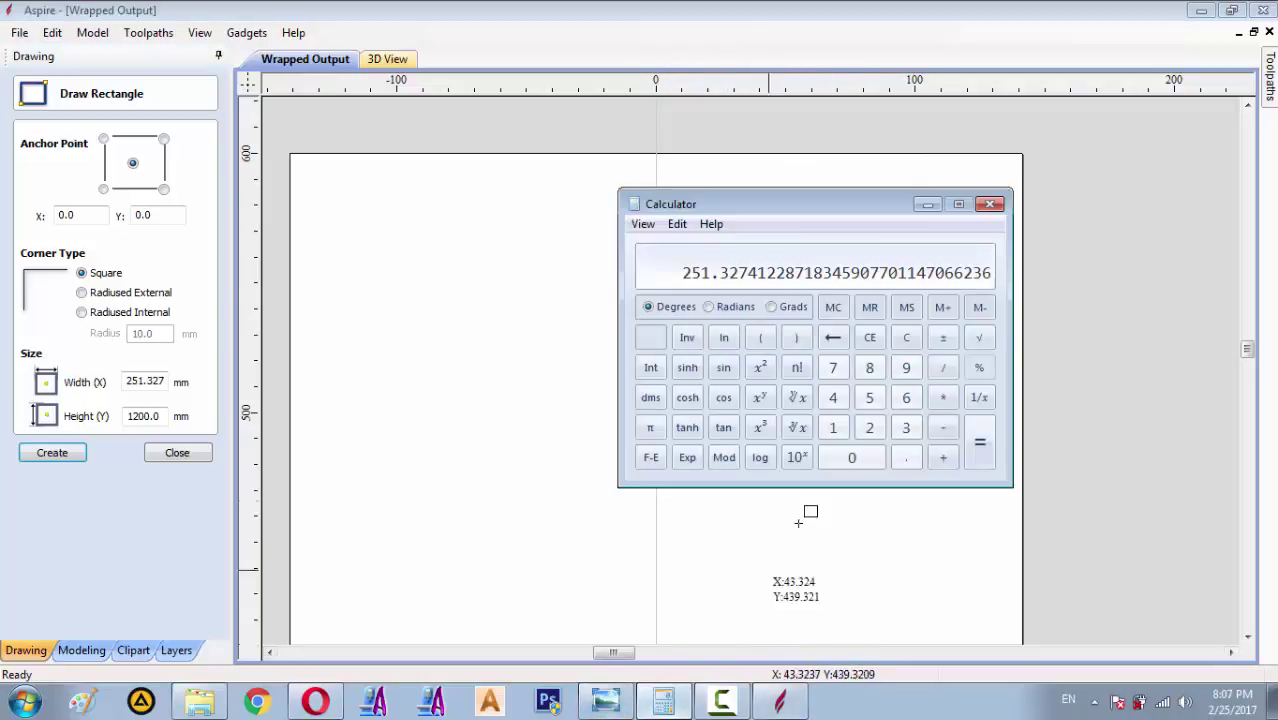
pyautogui.click(903, 370)
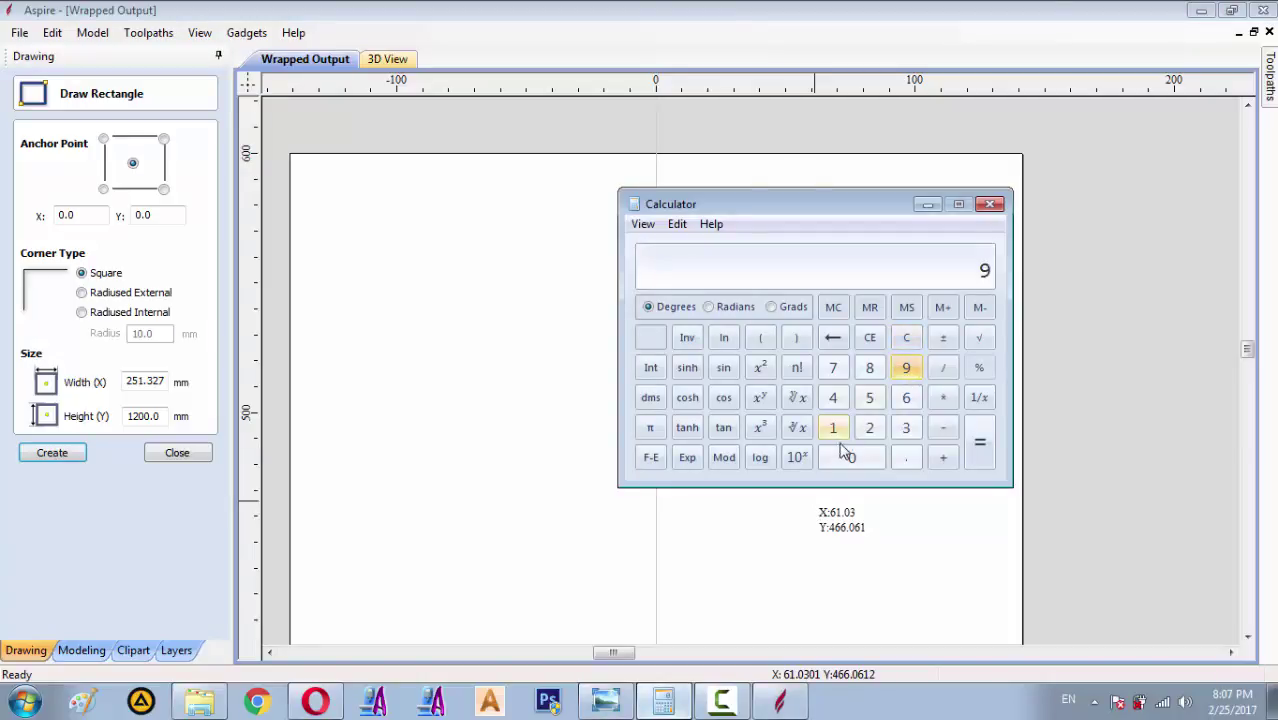
pyautogui.click(852, 457)
pyautogui.click(942, 397)
pyautogui.click(650, 427)
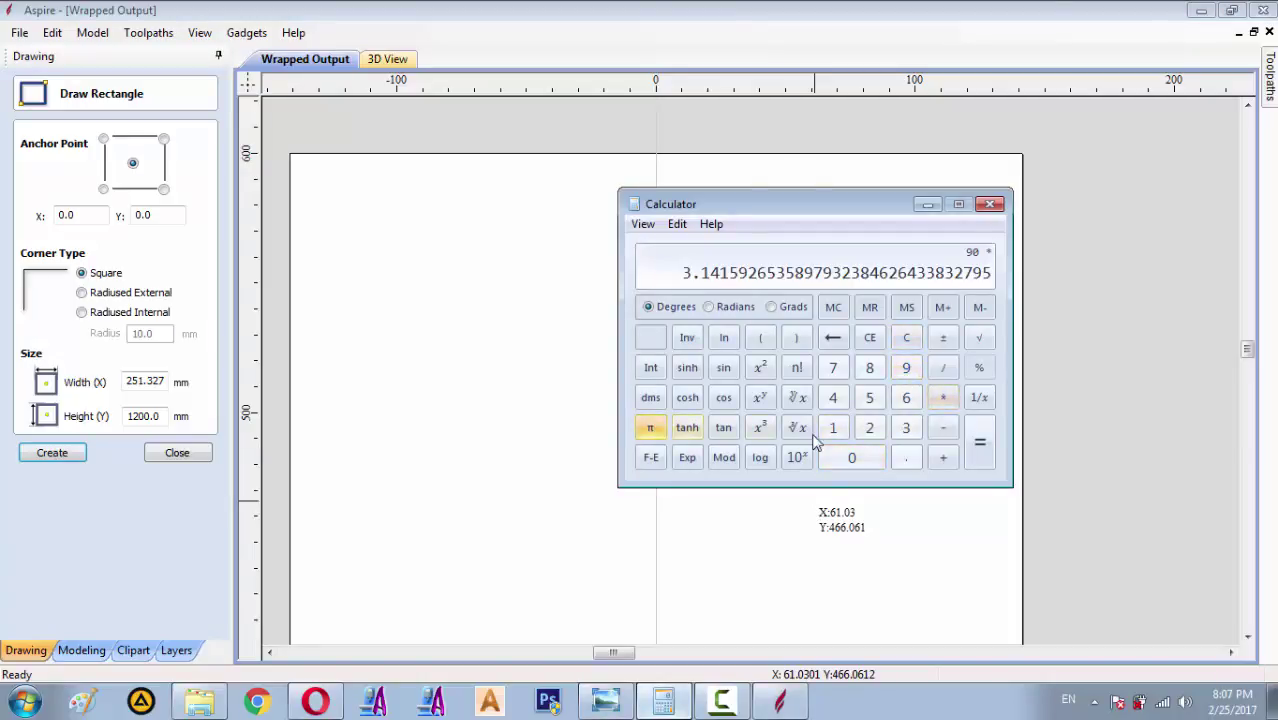
pyautogui.click(972, 440)
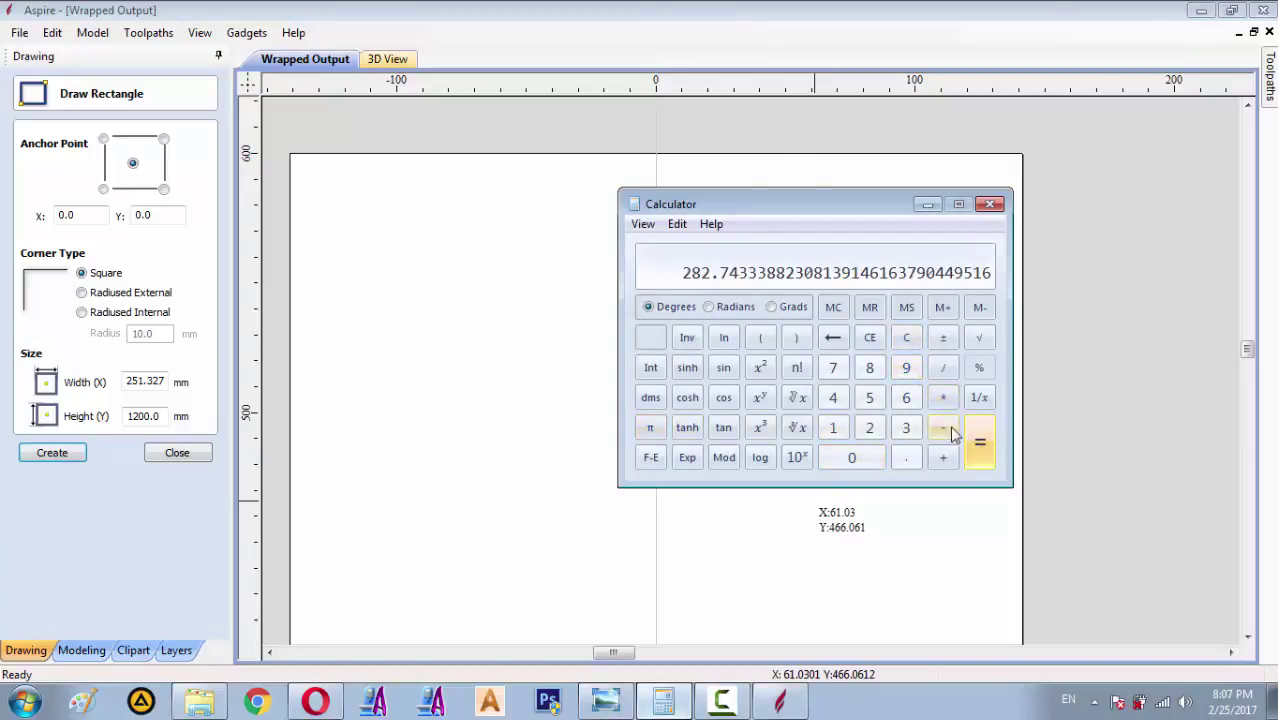
pyautogui.rightClick(758, 270)
pyautogui.click(775, 282)
pyautogui.click(925, 205)
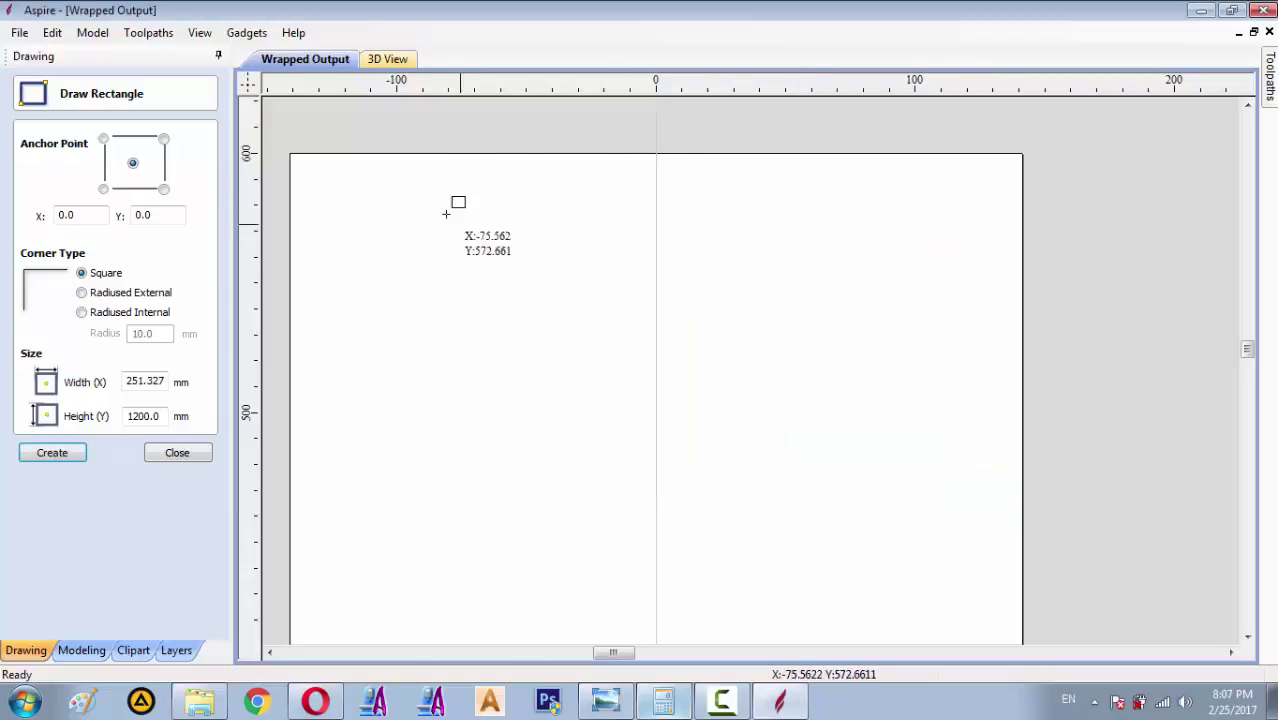
# - Paste 282.743 as the width and create the 282.743 × 1200 mm rectangle
pyautogui.scroll(-1, 662, 203)
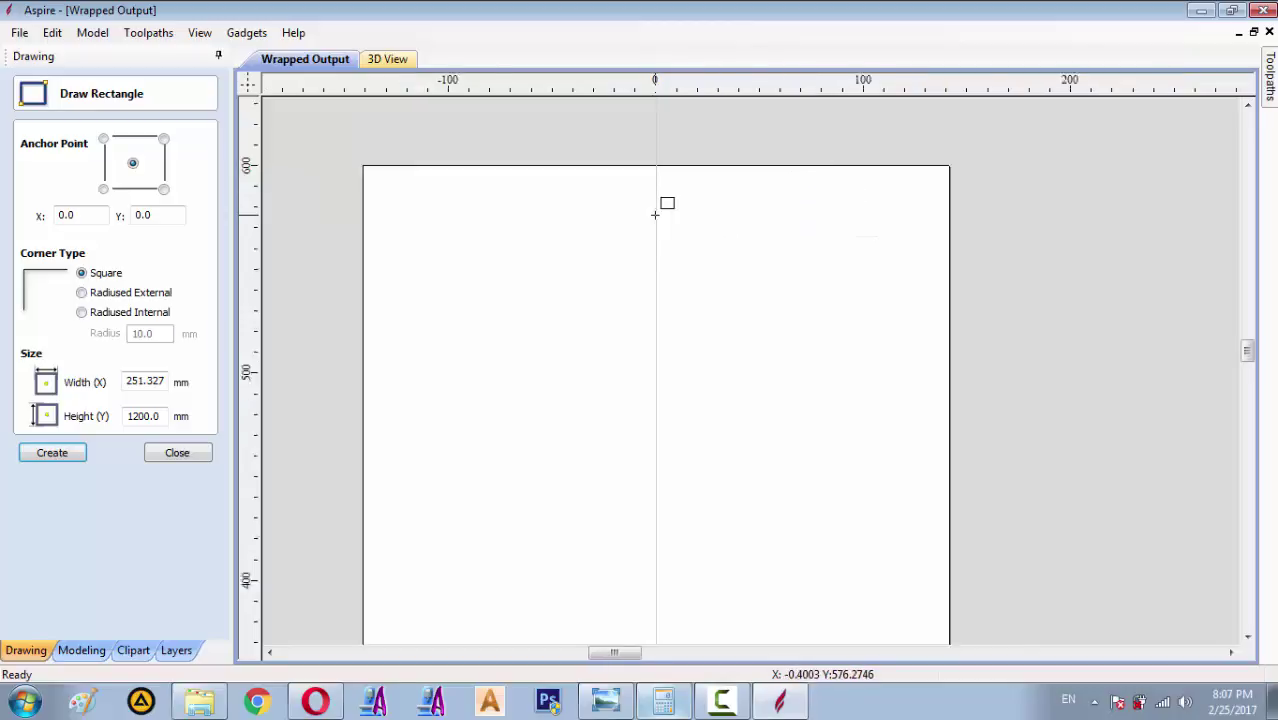
pyautogui.scroll(-2, 662, 203)
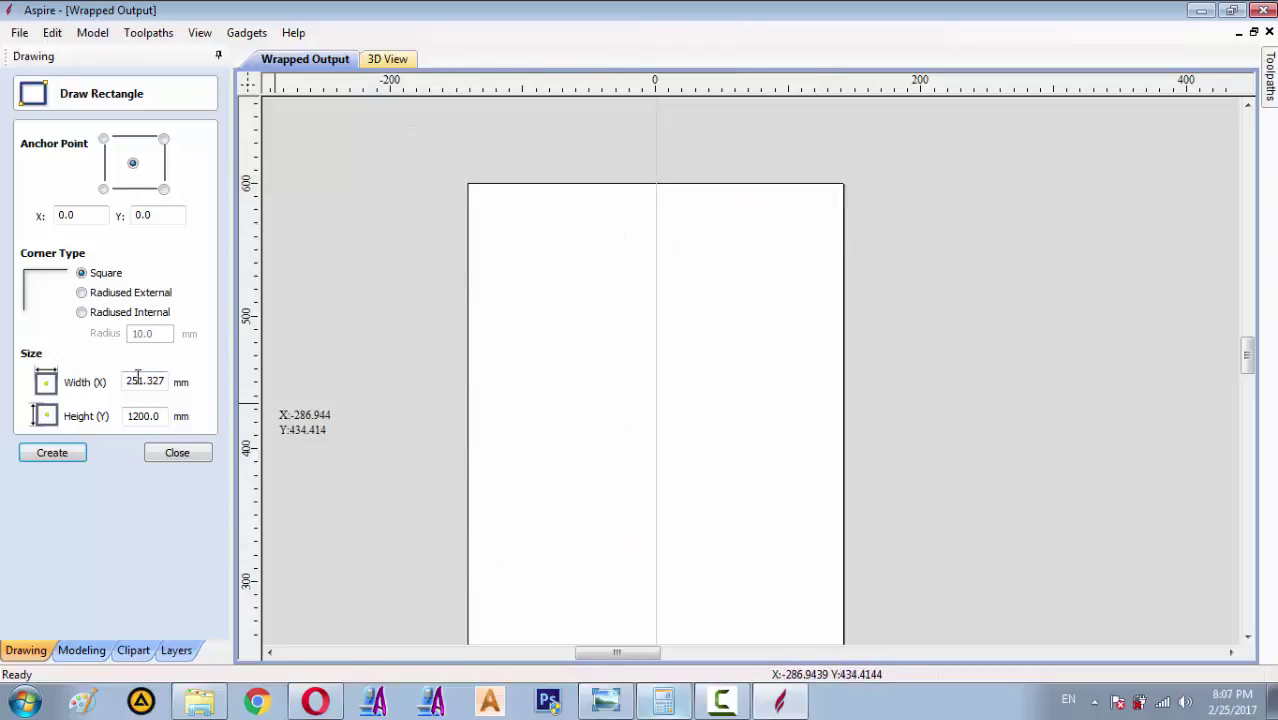
pyautogui.doubleClick(139, 380)
pyautogui.rightClick(139, 380)
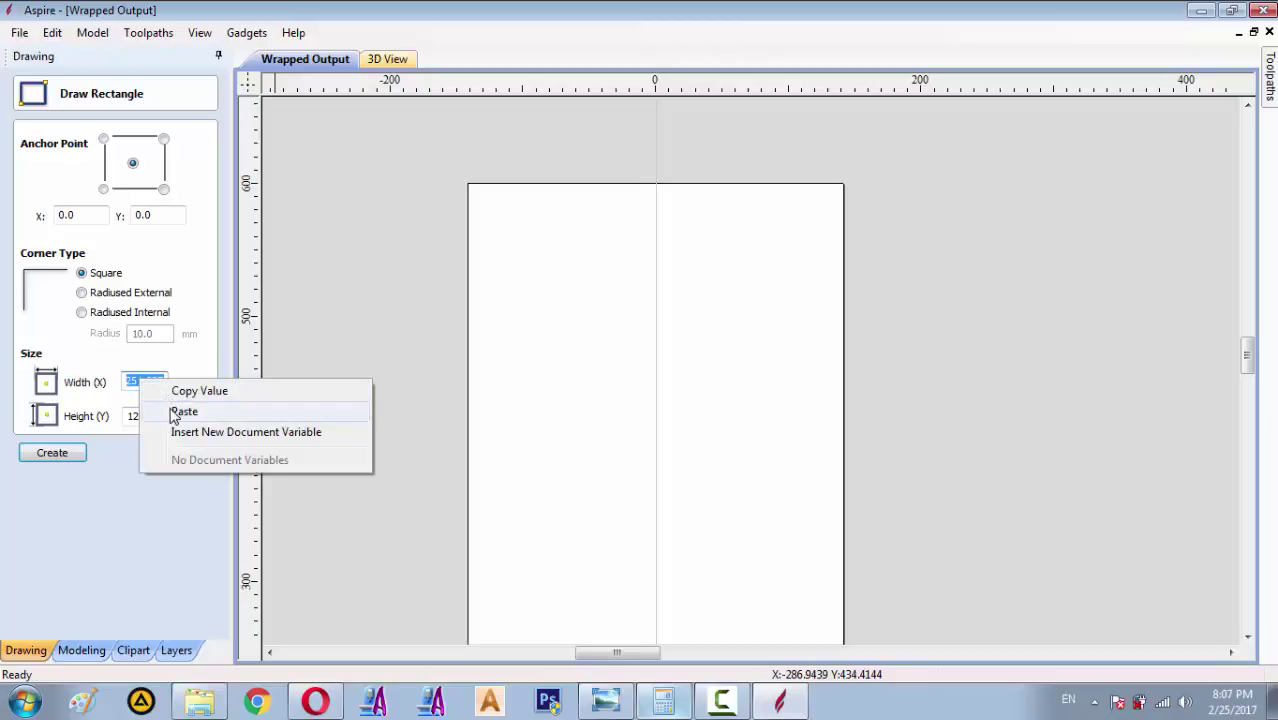
pyautogui.click(170, 408)
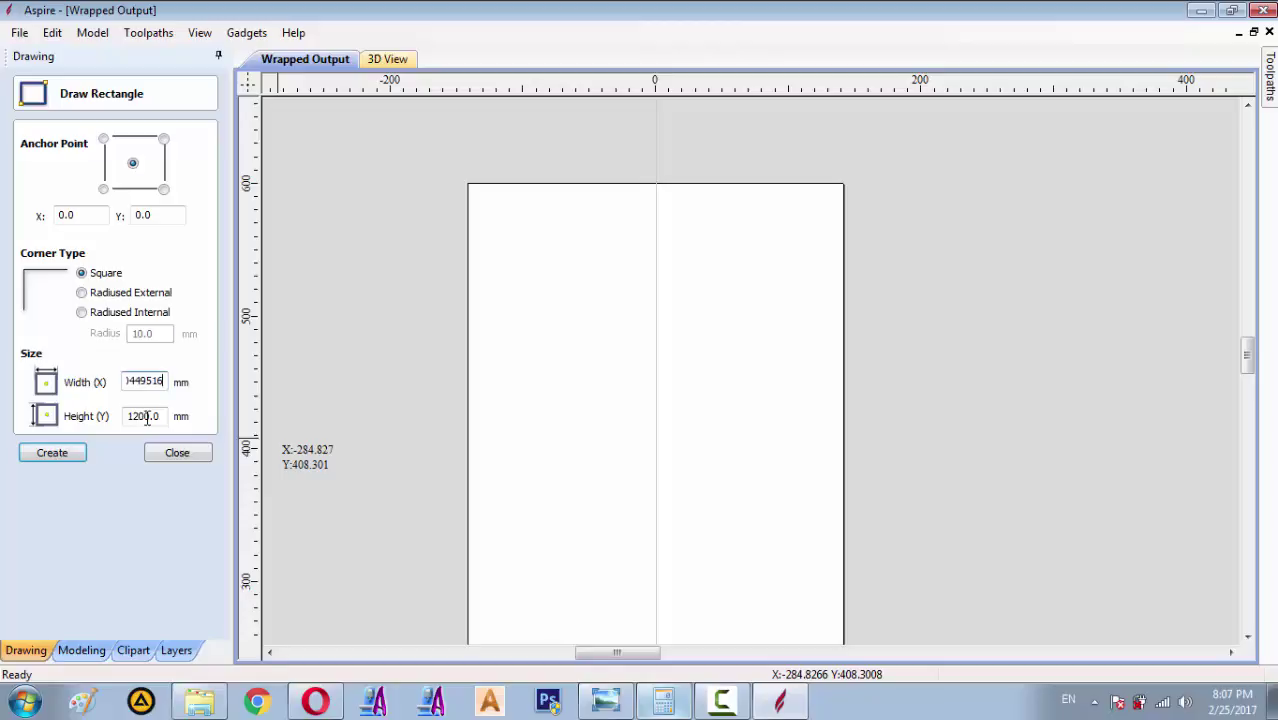
pyautogui.click(55, 453)
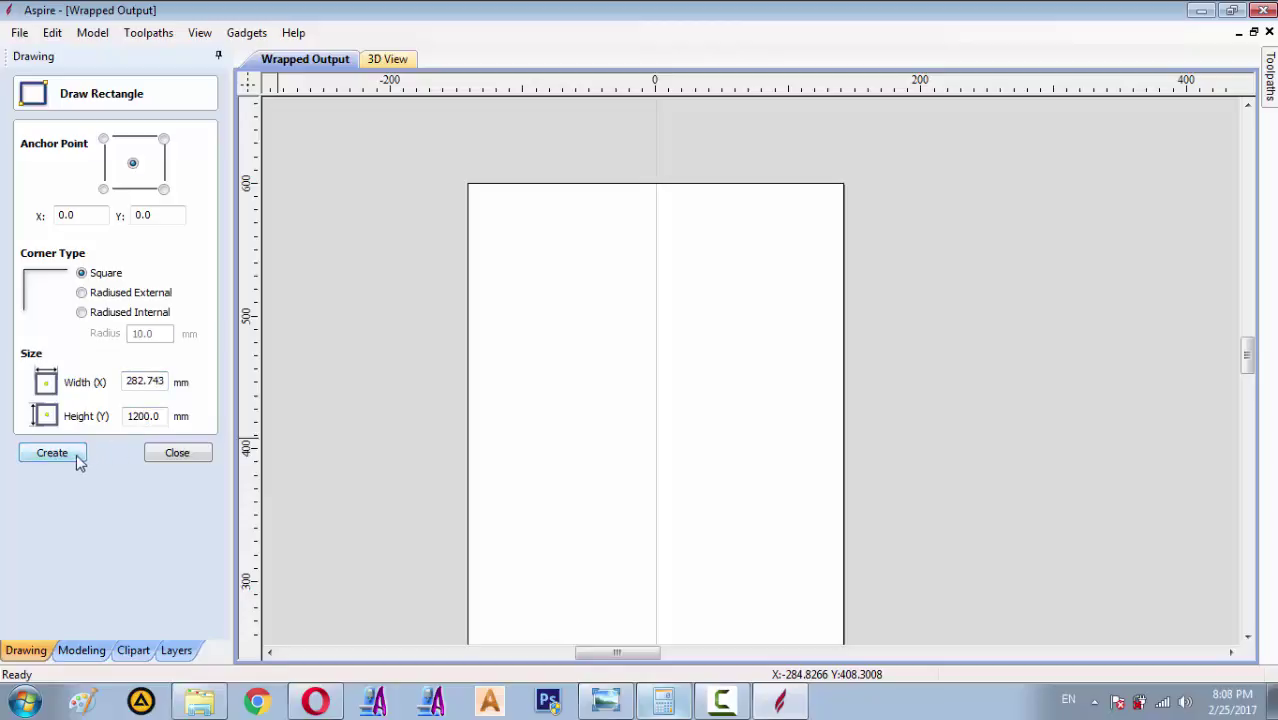
pyautogui.click(177, 452)
# - Select the new rectangle and bring up the Toolpaths panel
pyautogui.scroll(-1, 403, 200)
pyautogui.scroll(-1, 386, 190)
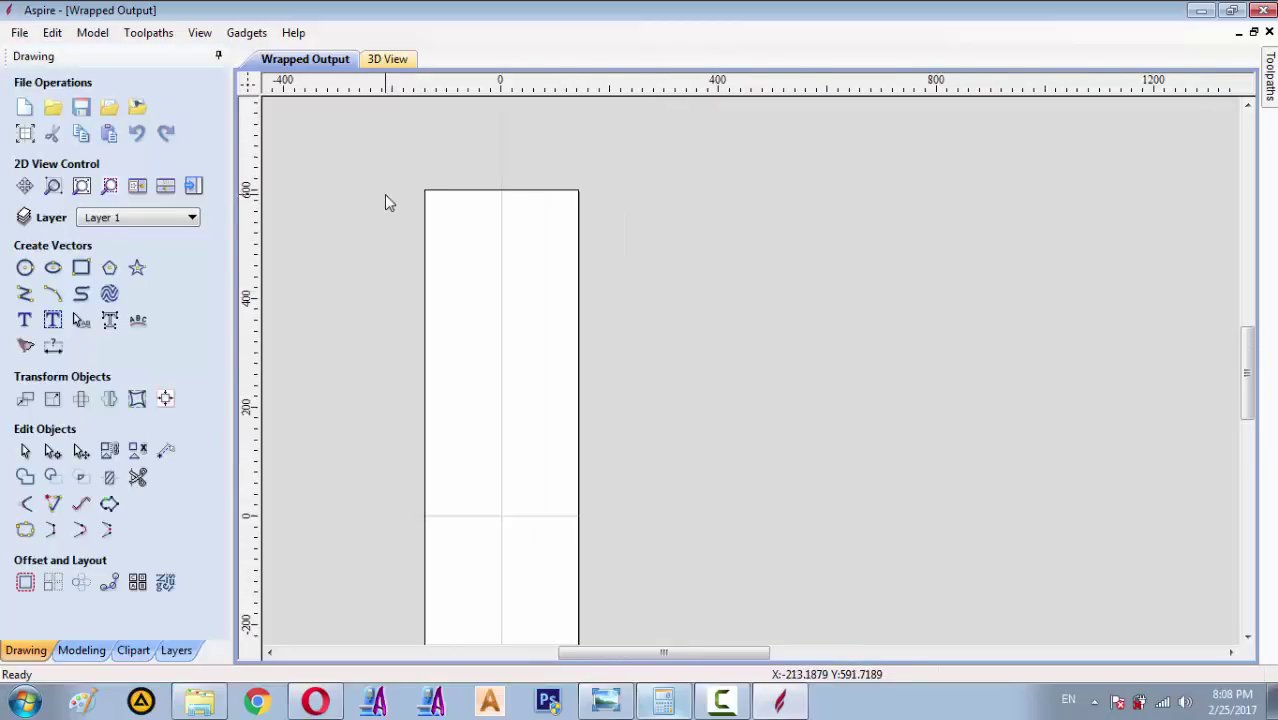
pyautogui.scroll(-1, 384, 194)
pyautogui.moveTo(364, 172); pyautogui.dragTo(625, 635)
pyautogui.scroll(1, 513, 260)
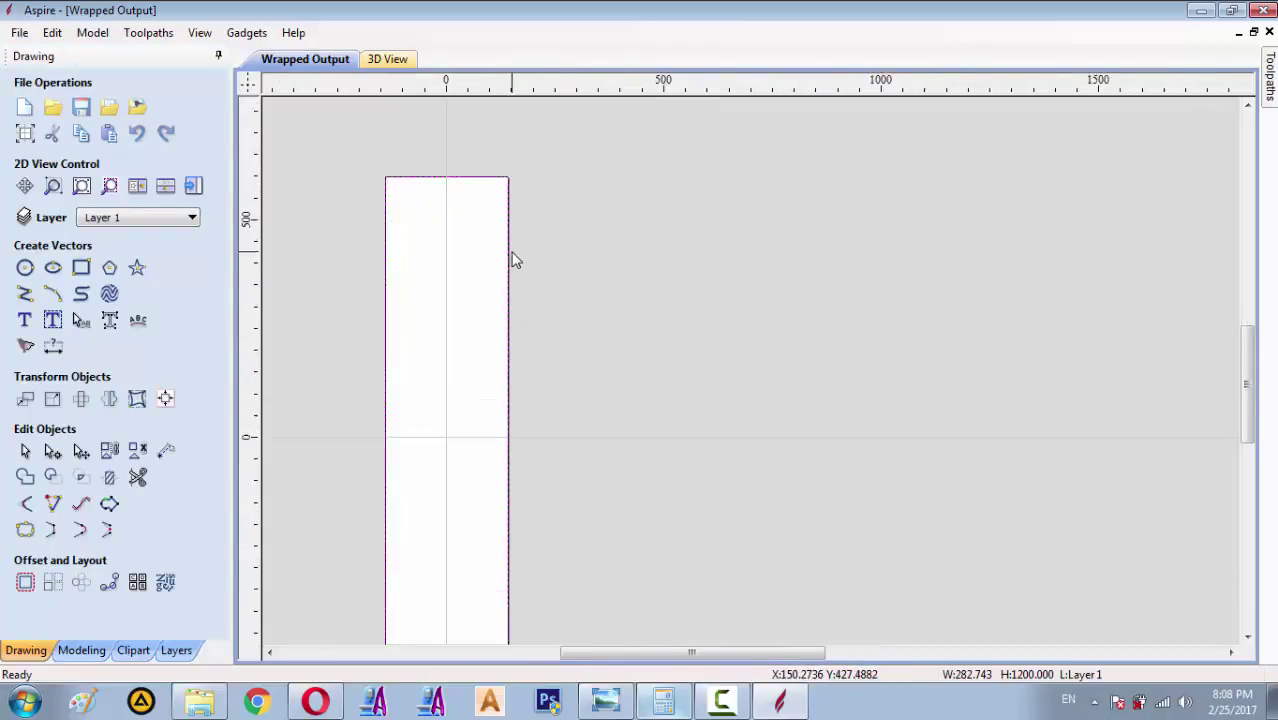
pyautogui.scroll(3, 505, 257)
pyautogui.scroll(1, 507, 256)
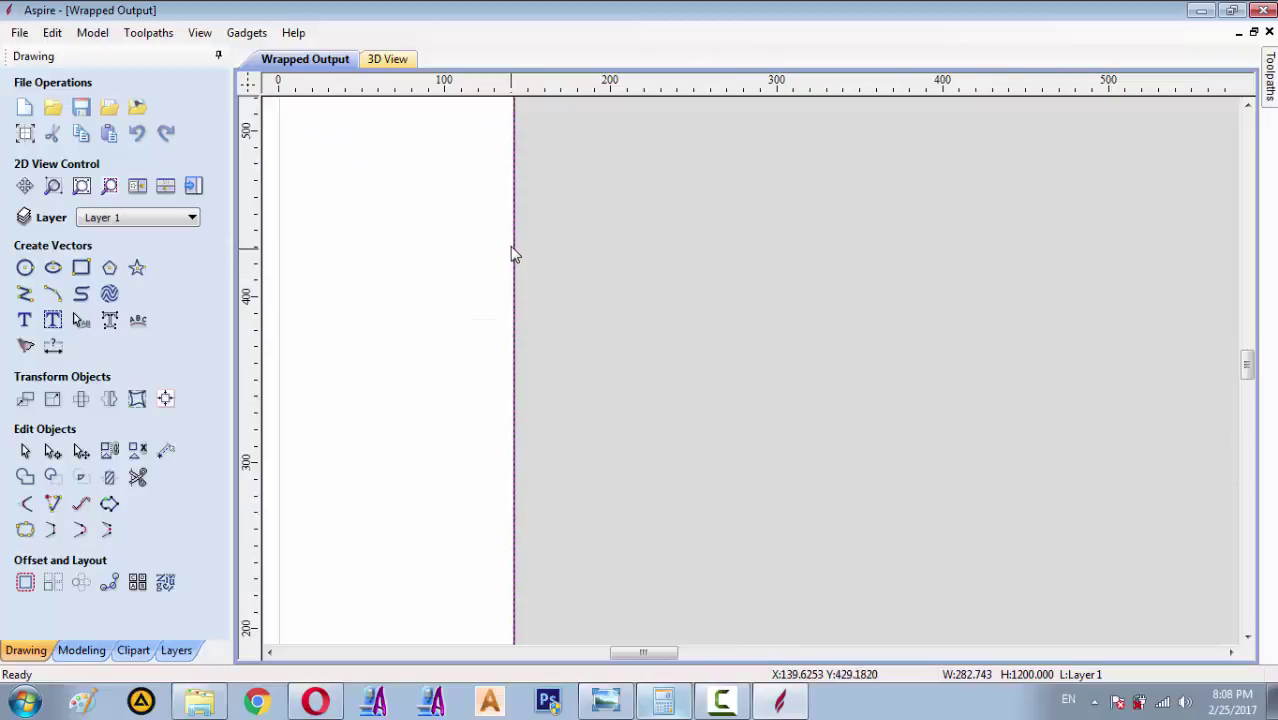
pyautogui.scroll(-2, 510, 247)
pyautogui.scroll(-4, 510, 250)
pyautogui.scroll(2, 474, 217)
pyautogui.scroll(1, 408, 151)
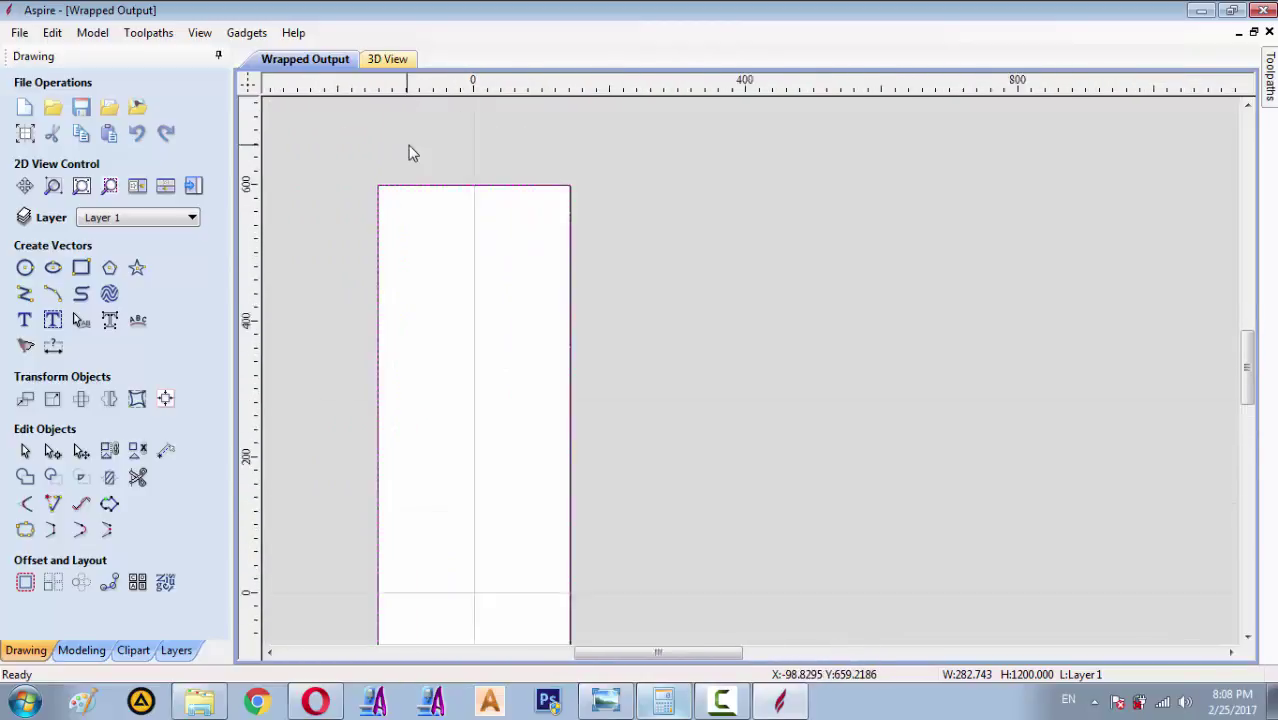
pyautogui.scroll(3, 461, 214)
pyautogui.click(1270, 80)
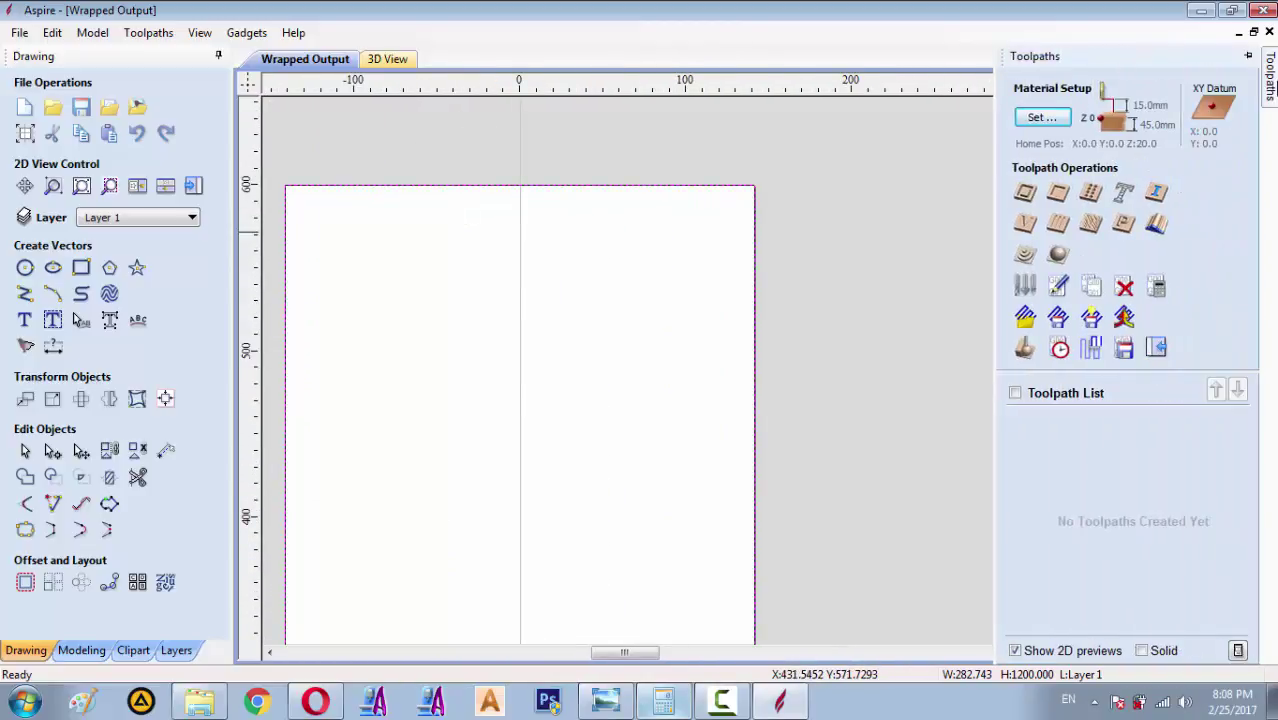
# - Change the material thickness from 45 to 50 mm and place the model halfway down
pyautogui.click(1040, 118)
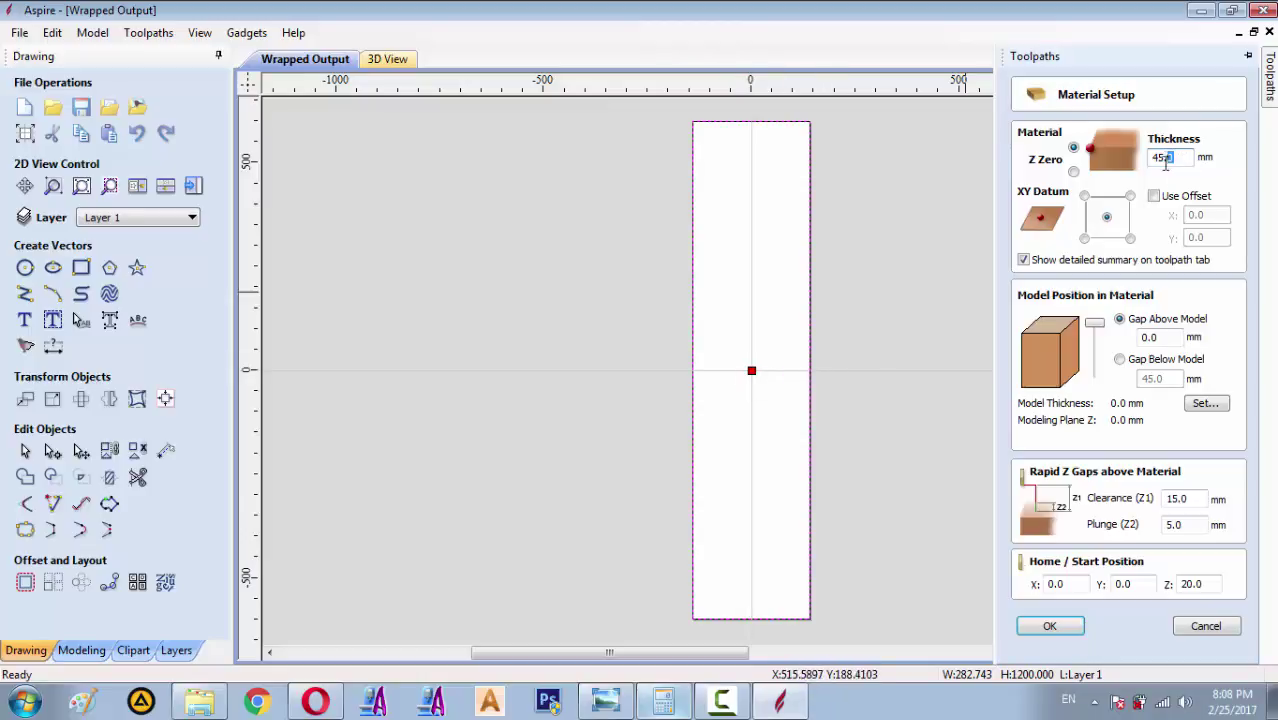
pyautogui.moveTo(1182, 158); pyautogui.dragTo(1131, 165)
pyautogui.write('5')
pyautogui.write('0')
pyautogui.moveTo(1096, 323)
pyautogui.mouseDown()
pyautogui.moveTo(1100, 358)
pyautogui.moveTo(1096, 323)
pyautogui.mouseUp()
# - Accept the material setup, start a pocket toolpath with 5 mm cut depth, and open the tool database
pyautogui.click(1050, 626)
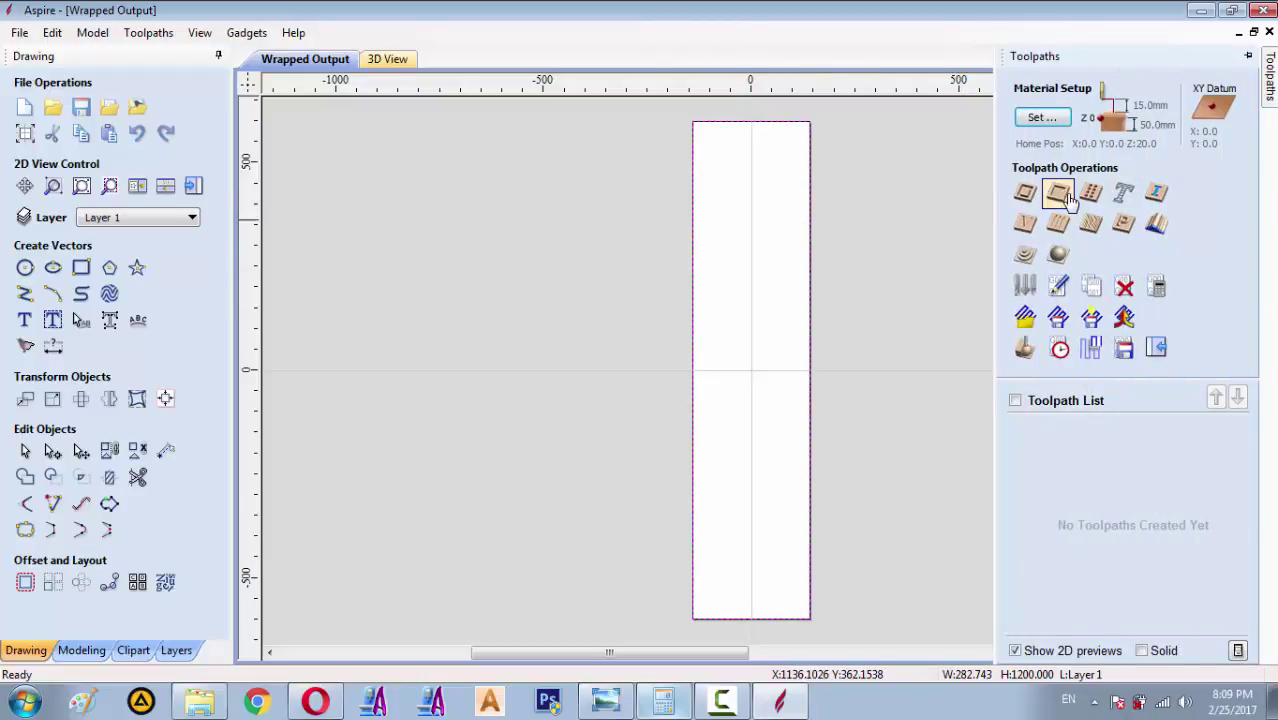
pyautogui.click(1064, 195)
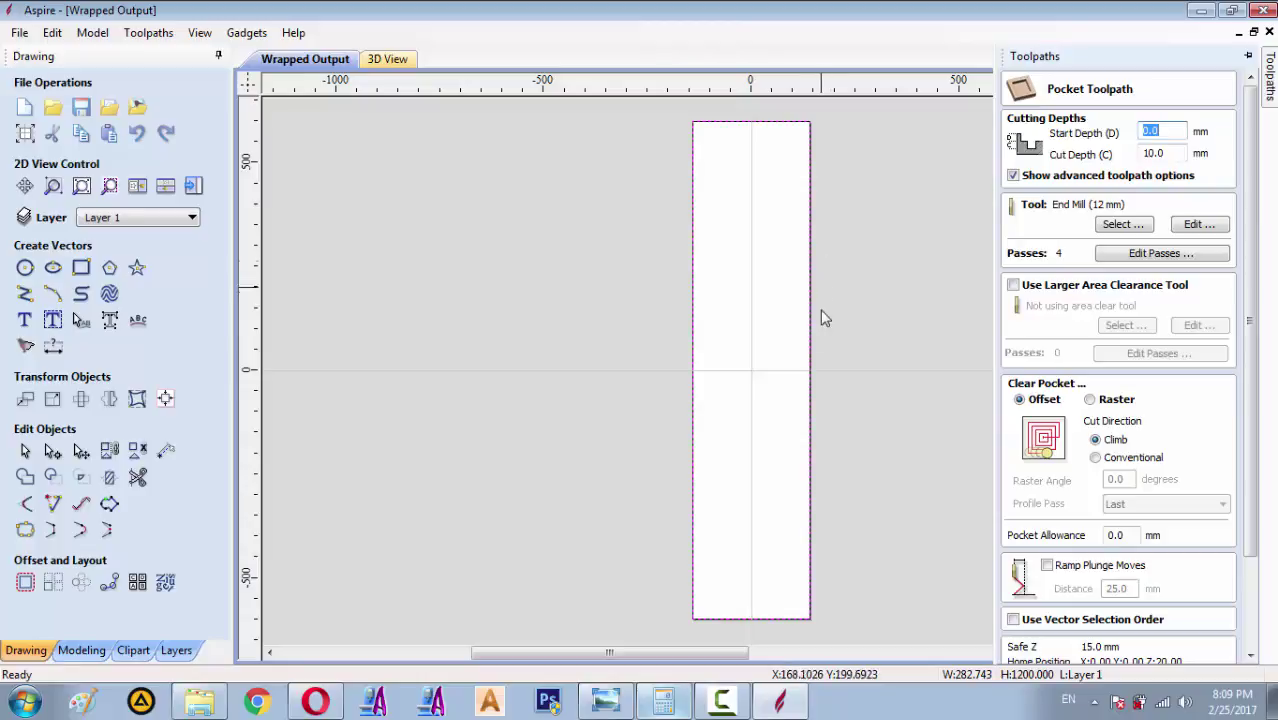
pyautogui.scroll(2, 800, 372)
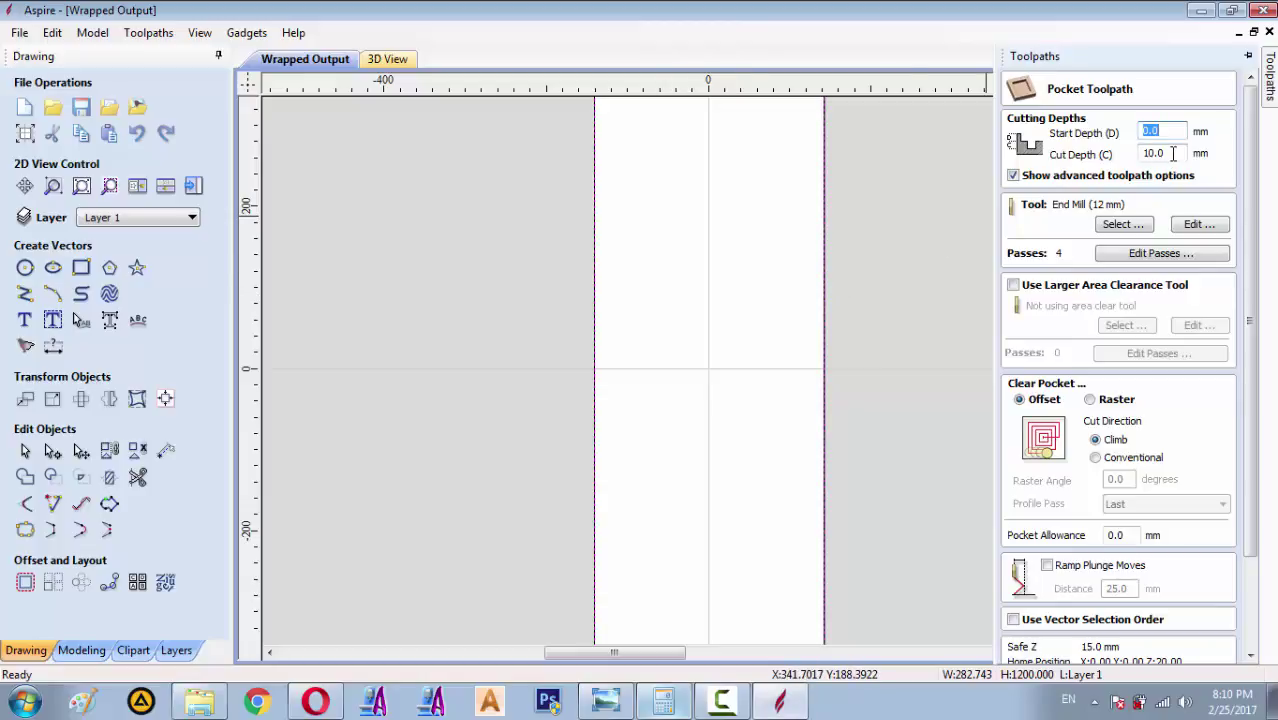
pyautogui.click(1173, 153)
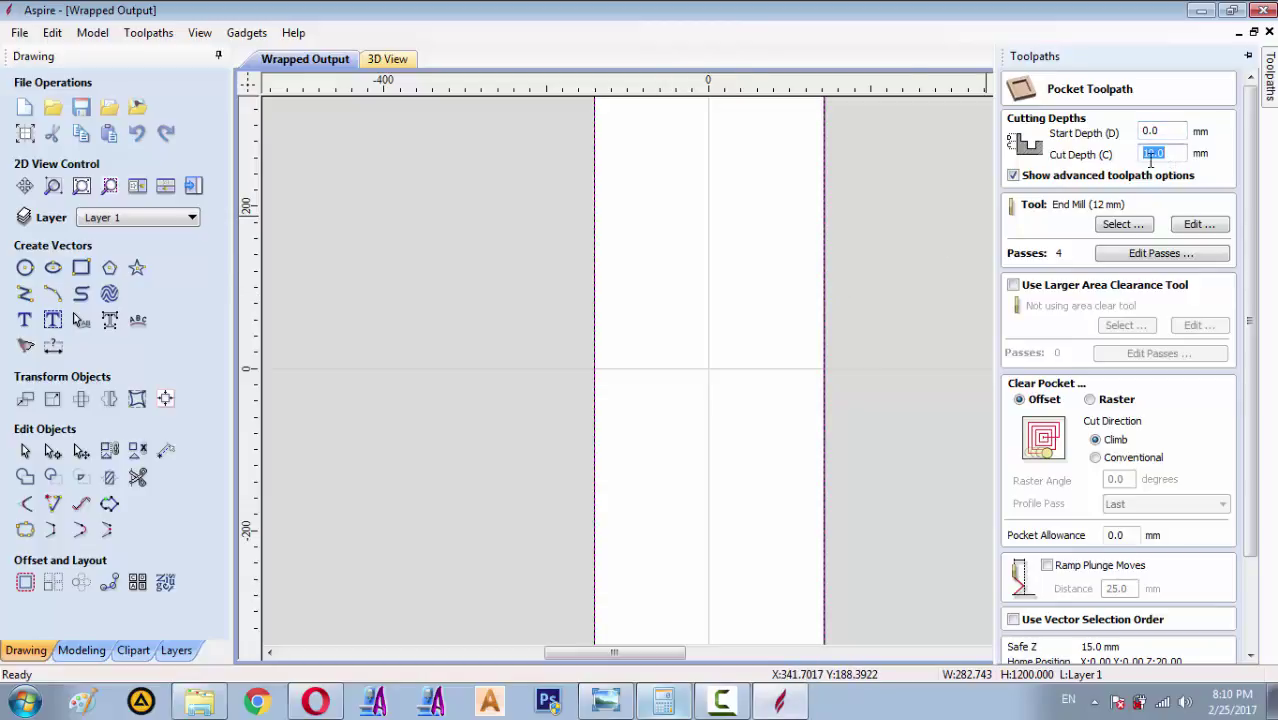
pyautogui.write('5')
pyautogui.click(1124, 228)
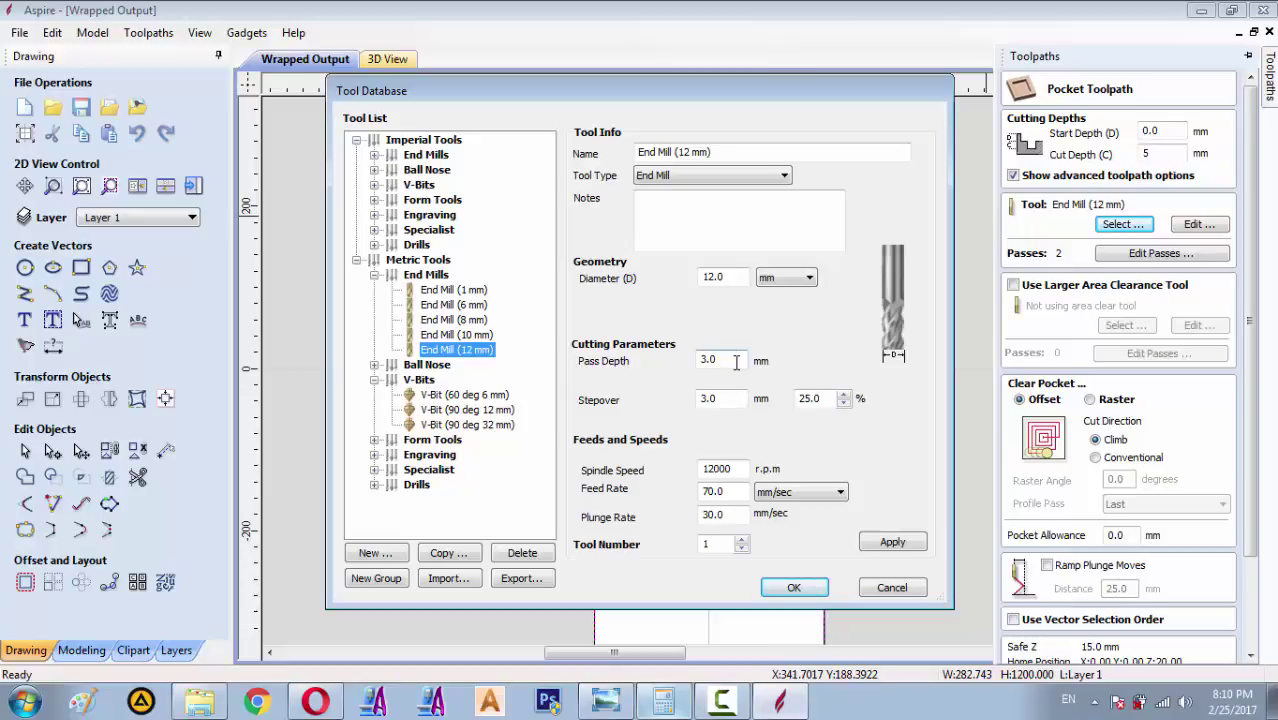
# - Check End Mill (12 mm)'s 12.0 diameter and stepover, then accept the cutter
pyautogui.moveTo(728, 279); pyautogui.dragTo(692, 282)
pyautogui.click(724, 277)
pyautogui.click(742, 276)
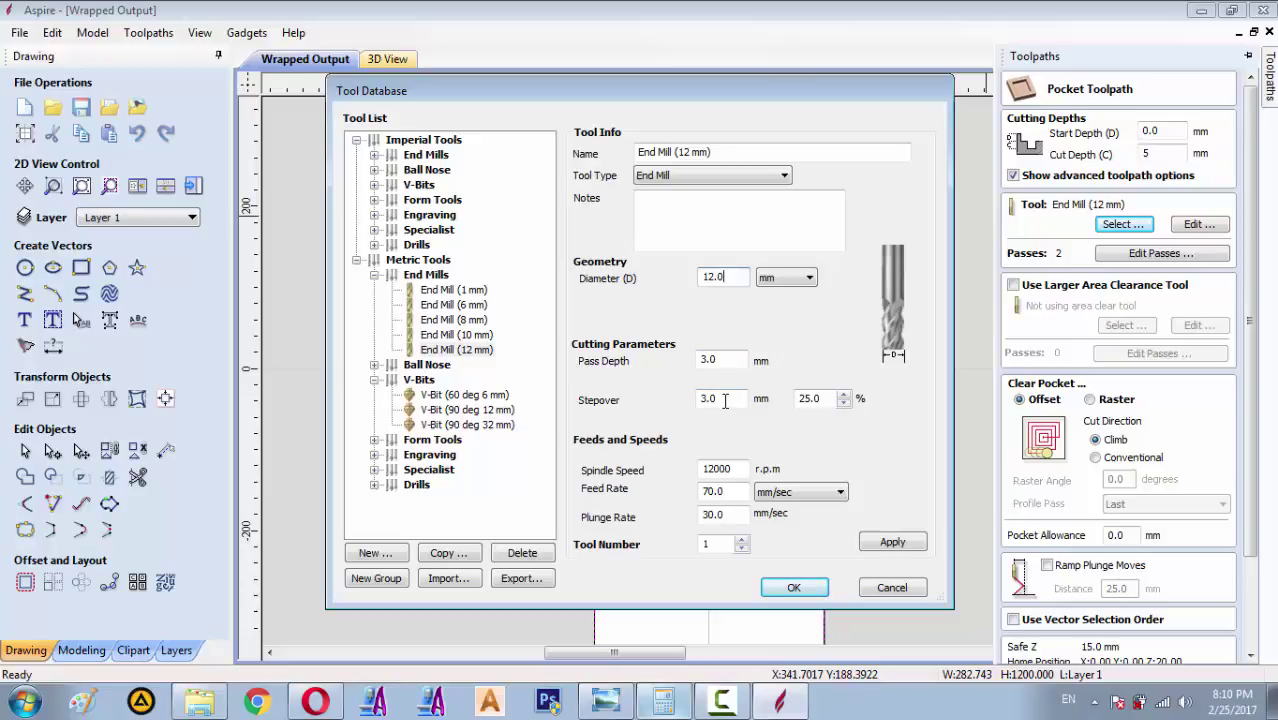
pyautogui.click(725, 400)
pyautogui.click(795, 586)
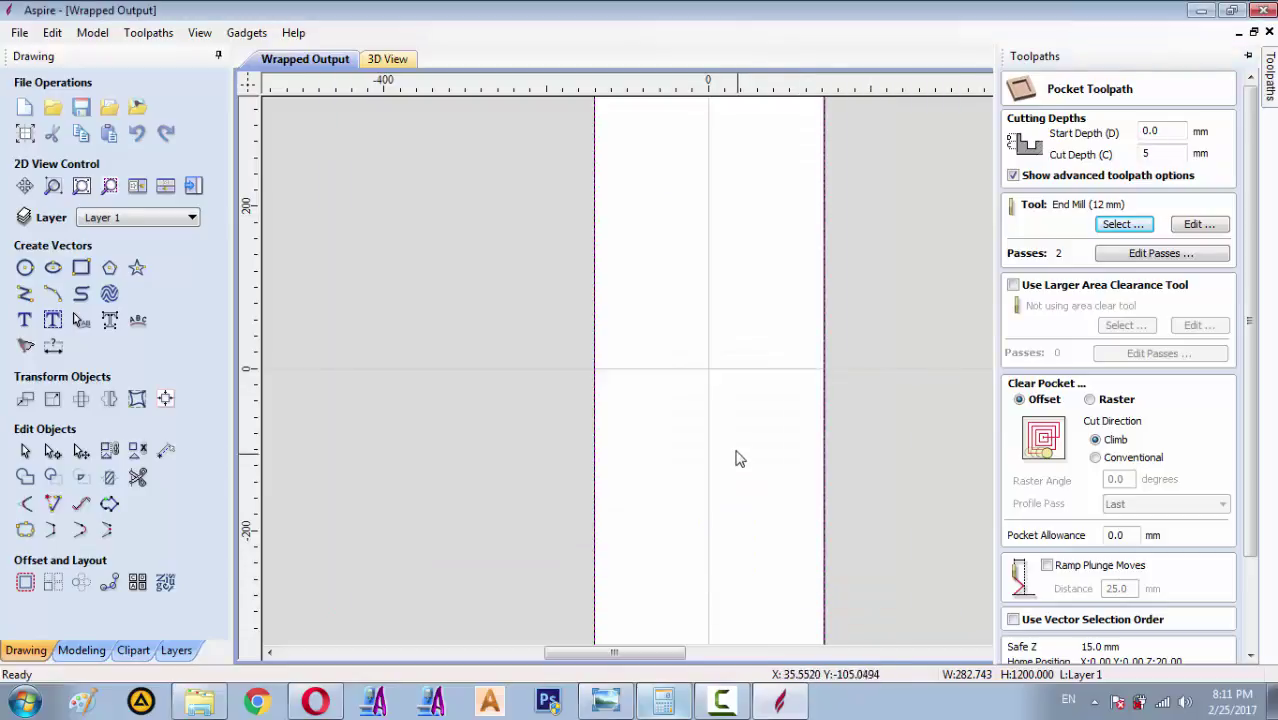
# - Pin the Toolpaths panel open and bring up the AA.png reference image
pyautogui.click(1252, 56)
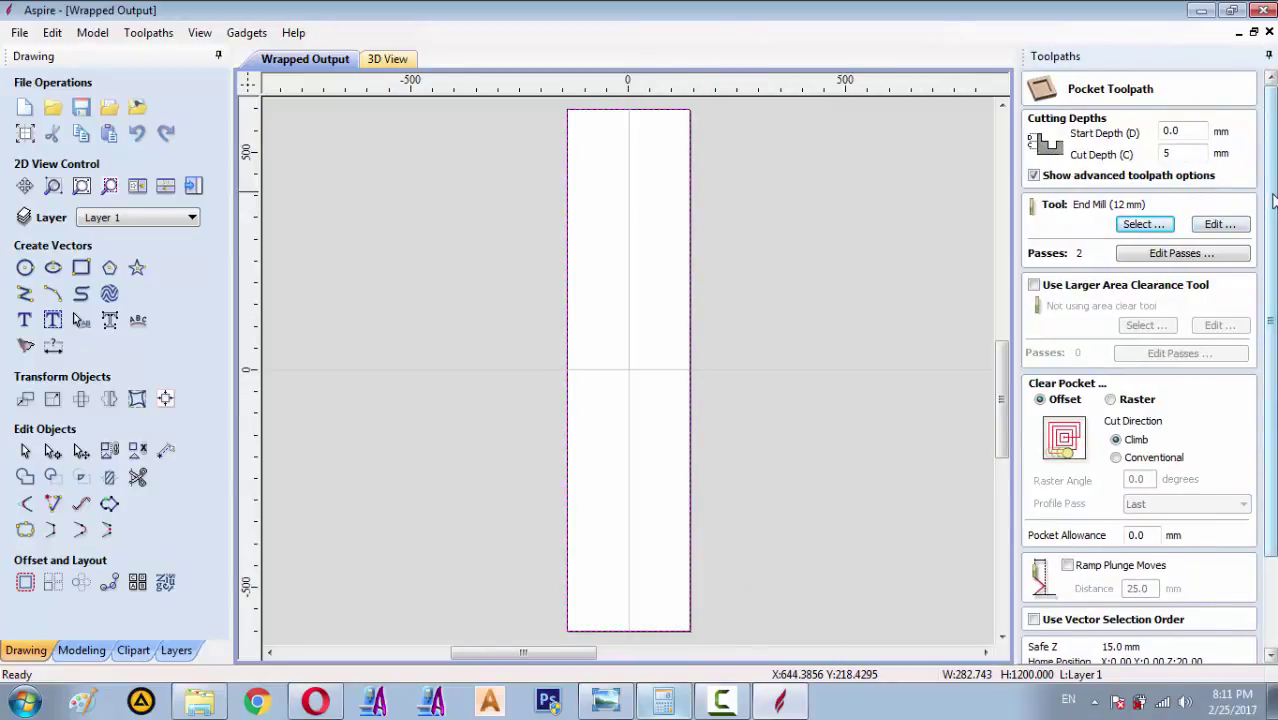
pyautogui.scroll(-1, 1272, 200)
pyautogui.scroll(1, 1200, 300)
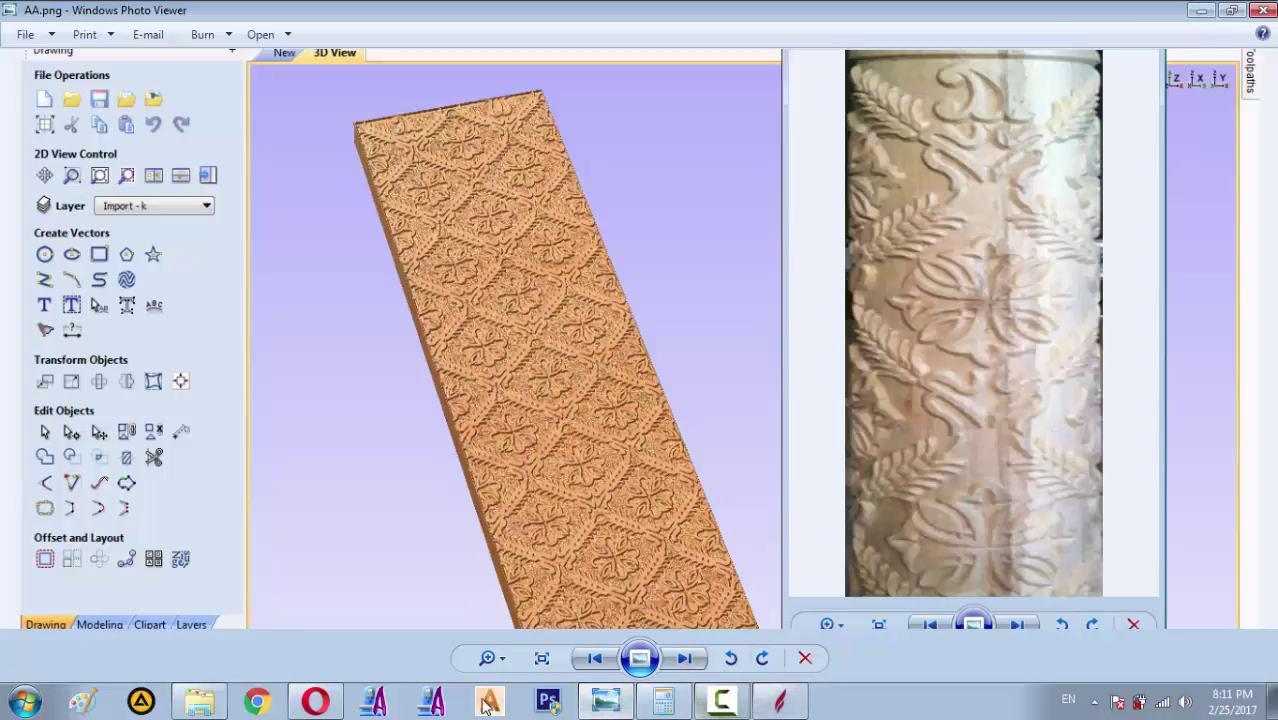
# - Switch from the AA.png reference back to the Aspire pocket toolpath form
pyautogui.hotkey('alt', 'Tab')
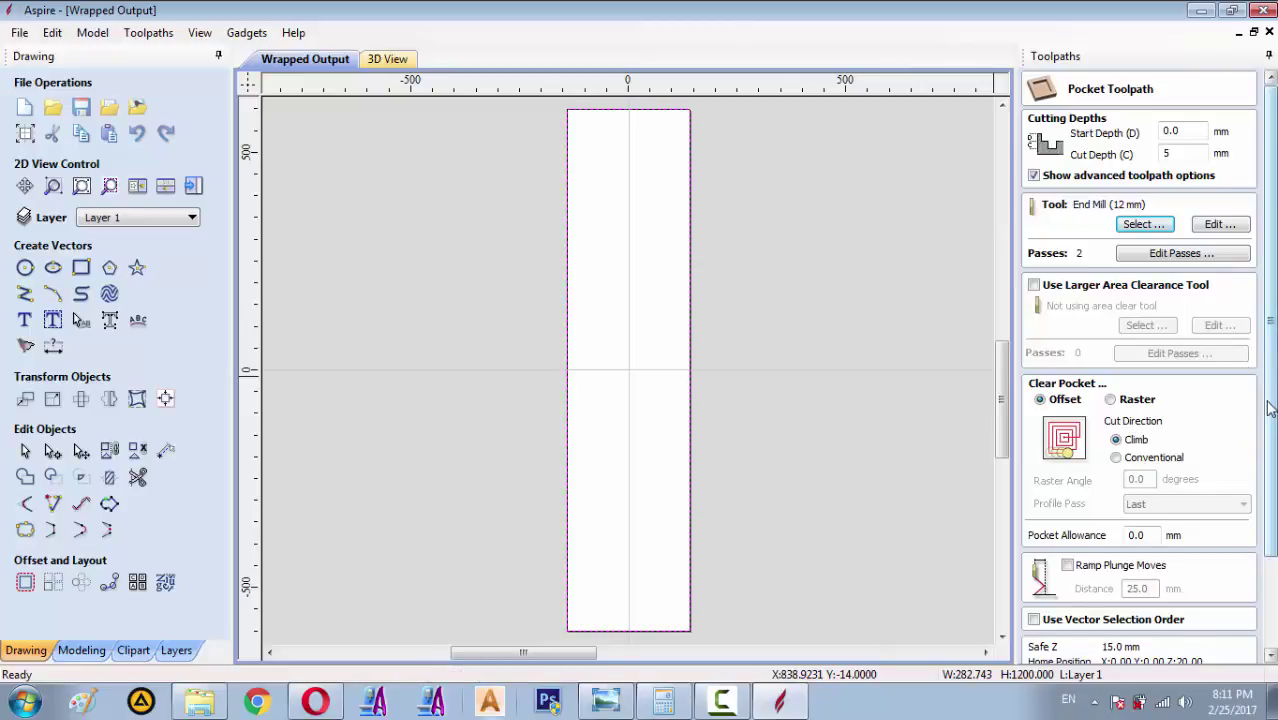
# - Calculate the Pocket 1 toolpath on the unwrapped rectangle
pyautogui.moveTo(1270, 408); pyautogui.dragTo(1271, 520)
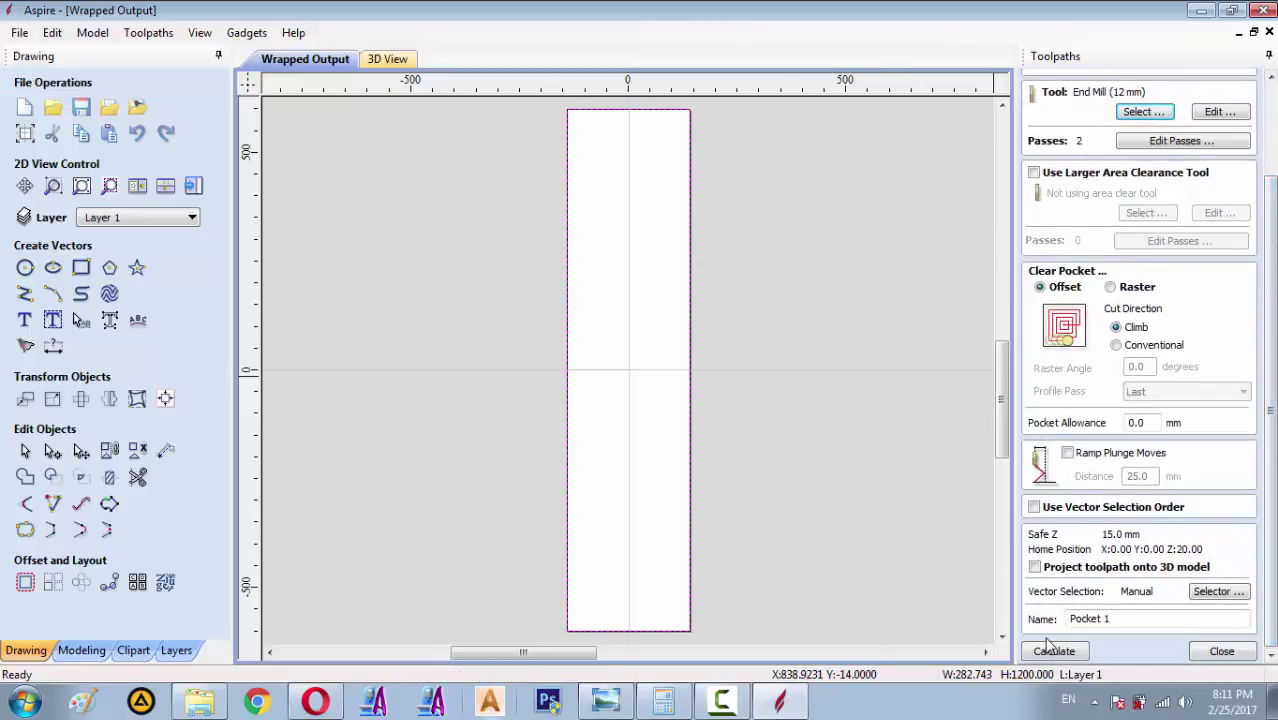
pyautogui.click(1050, 651)
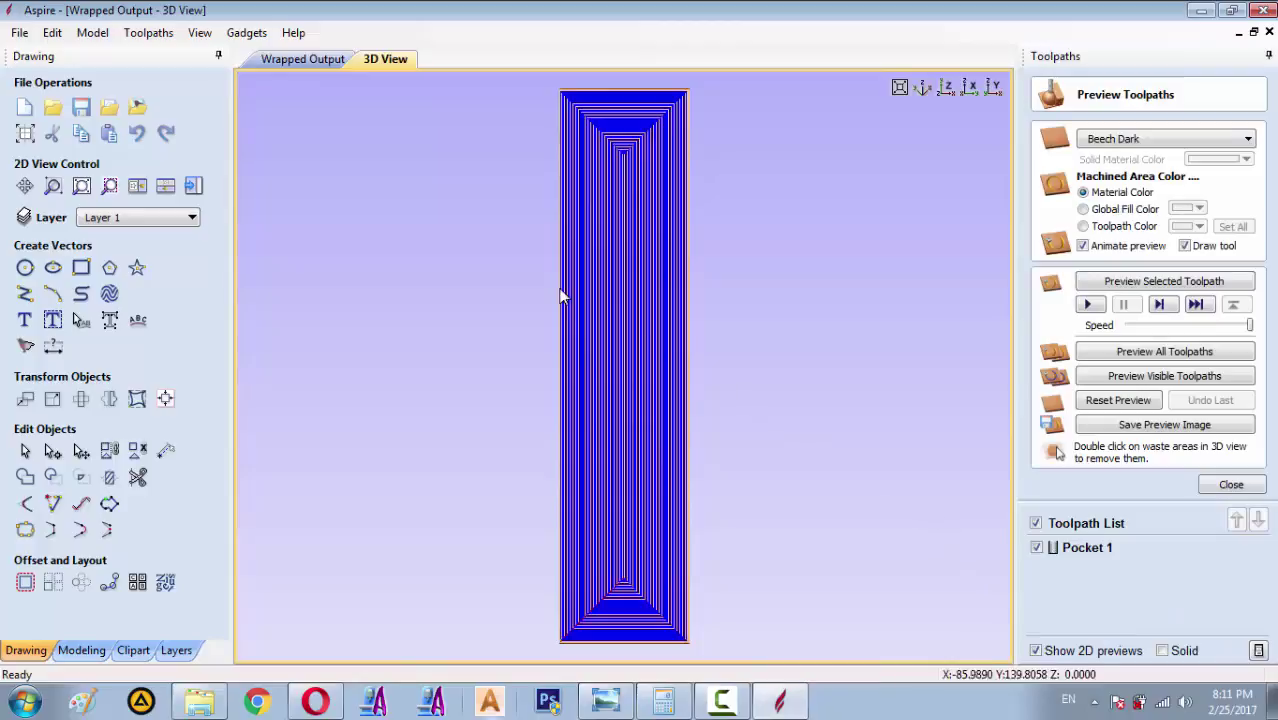
pyautogui.scroll(2, 576, 292)
pyautogui.scroll(-3, 630, 277)
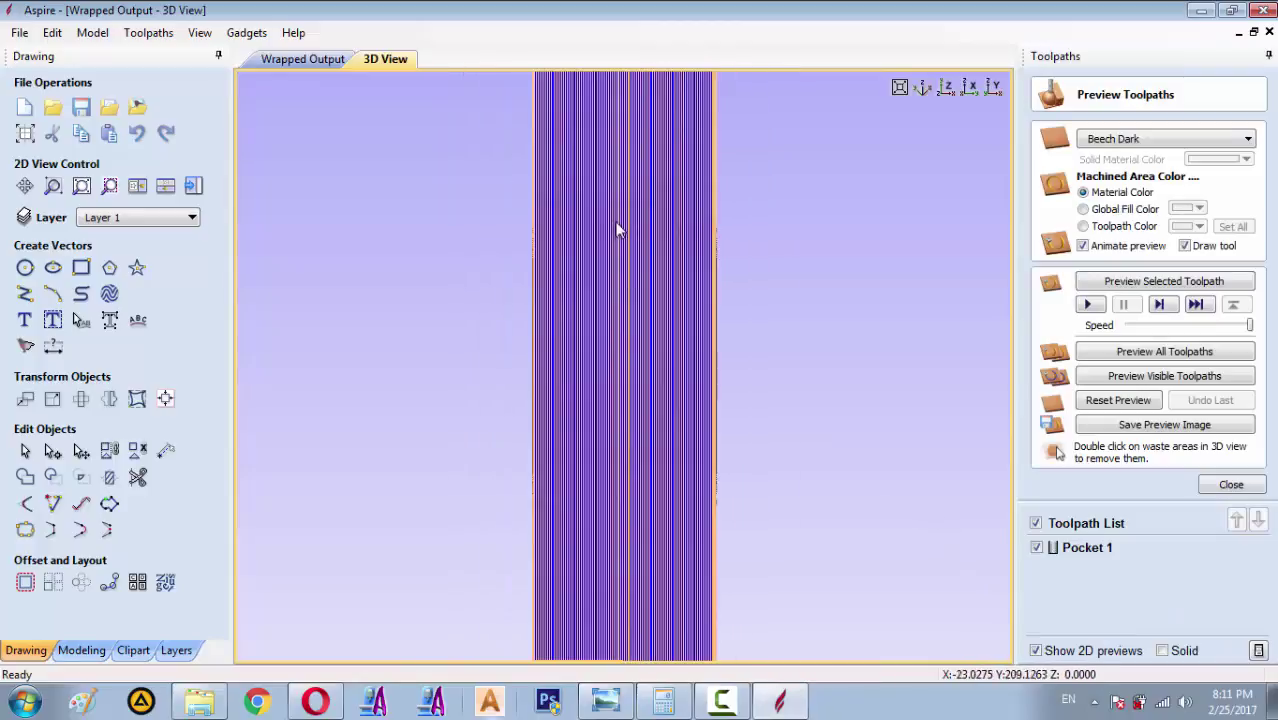
pyautogui.scroll(3, 800, 280)
# - Slow the preview speed, play the machining simulation, then speed it up to finish
pyautogui.click(1170, 328)
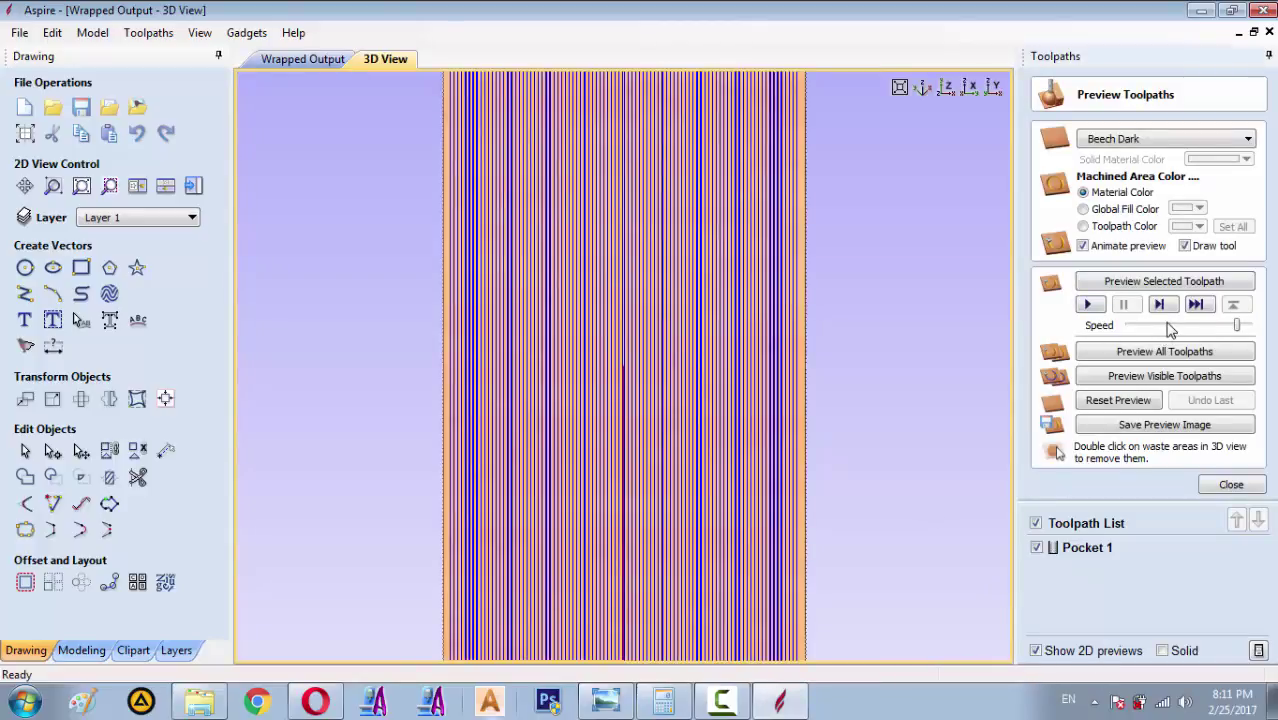
pyautogui.click(1160, 328)
pyautogui.click(1089, 305)
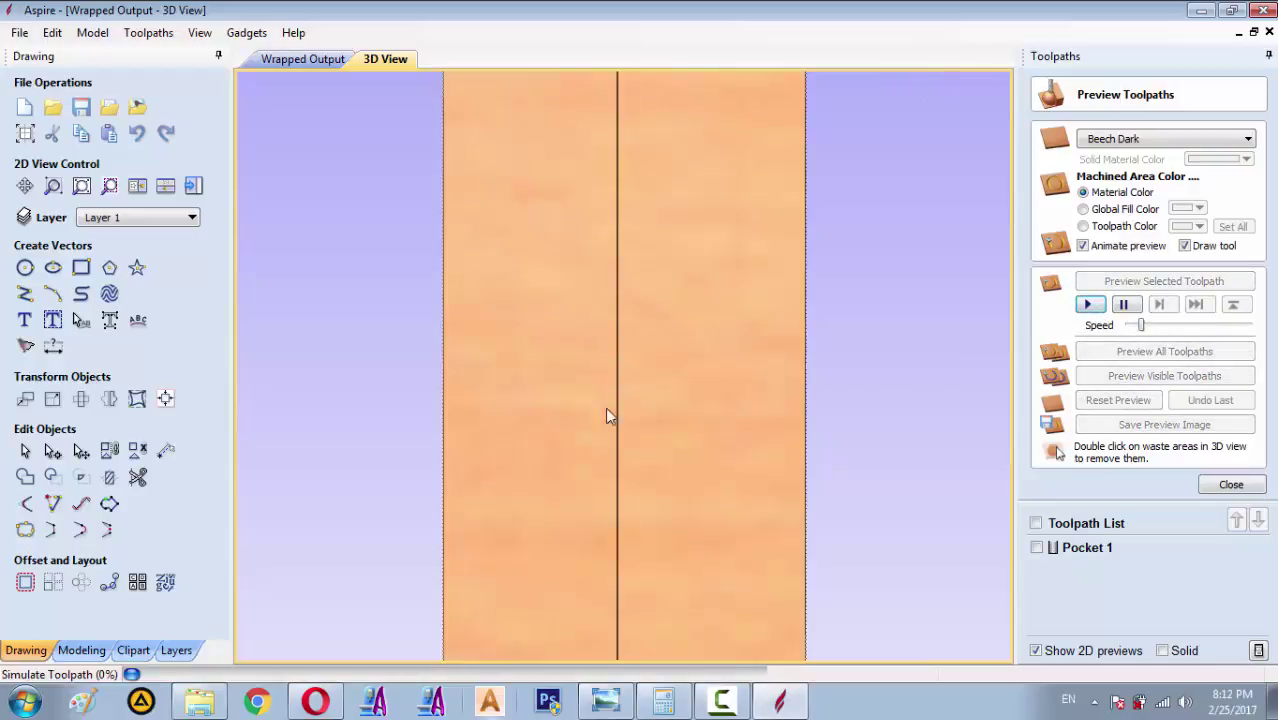
pyautogui.scroll(-2, 626, 306)
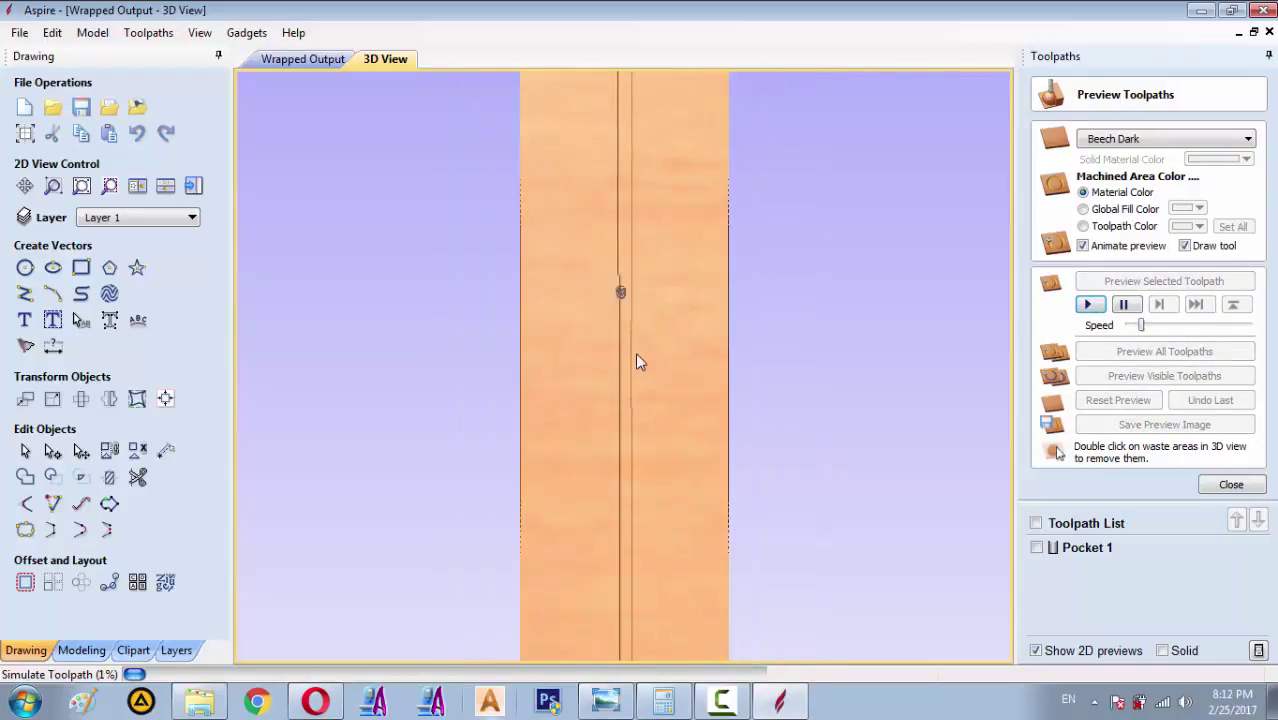
pyautogui.scroll(-2, 638, 356)
pyautogui.scroll(2, 619, 348)
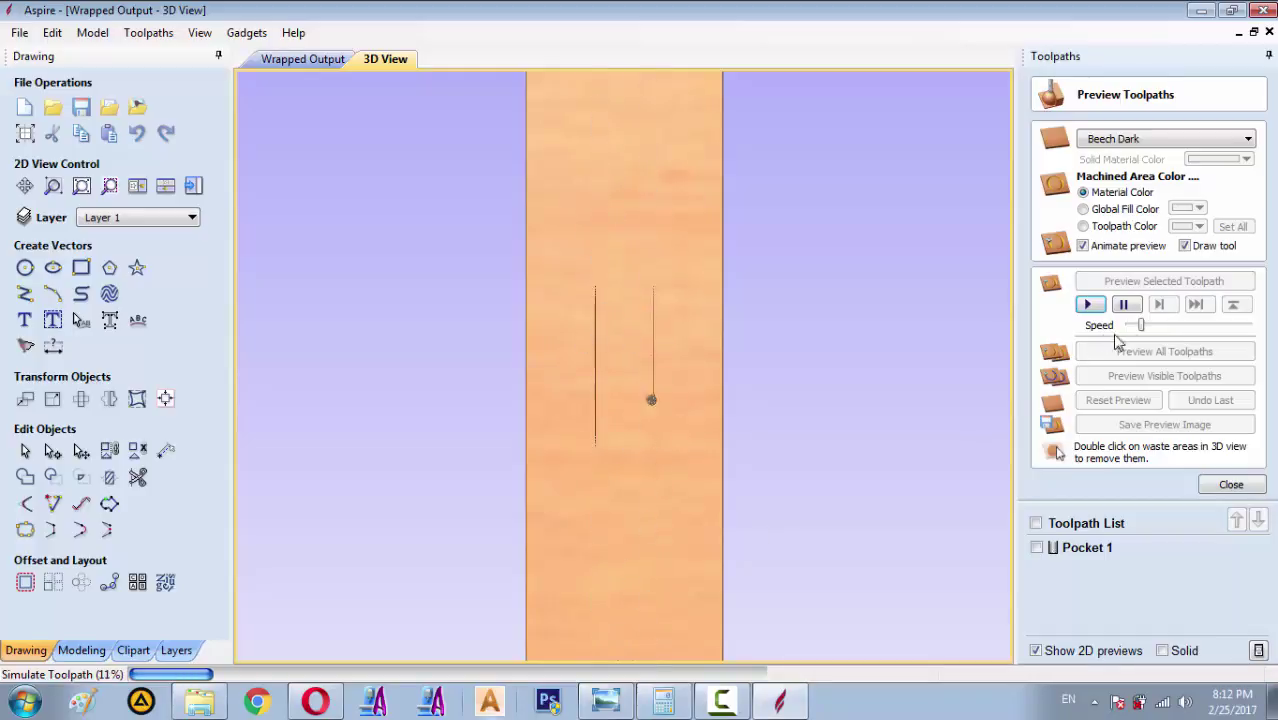
pyautogui.moveTo(1143, 325); pyautogui.dragTo(1249, 325)
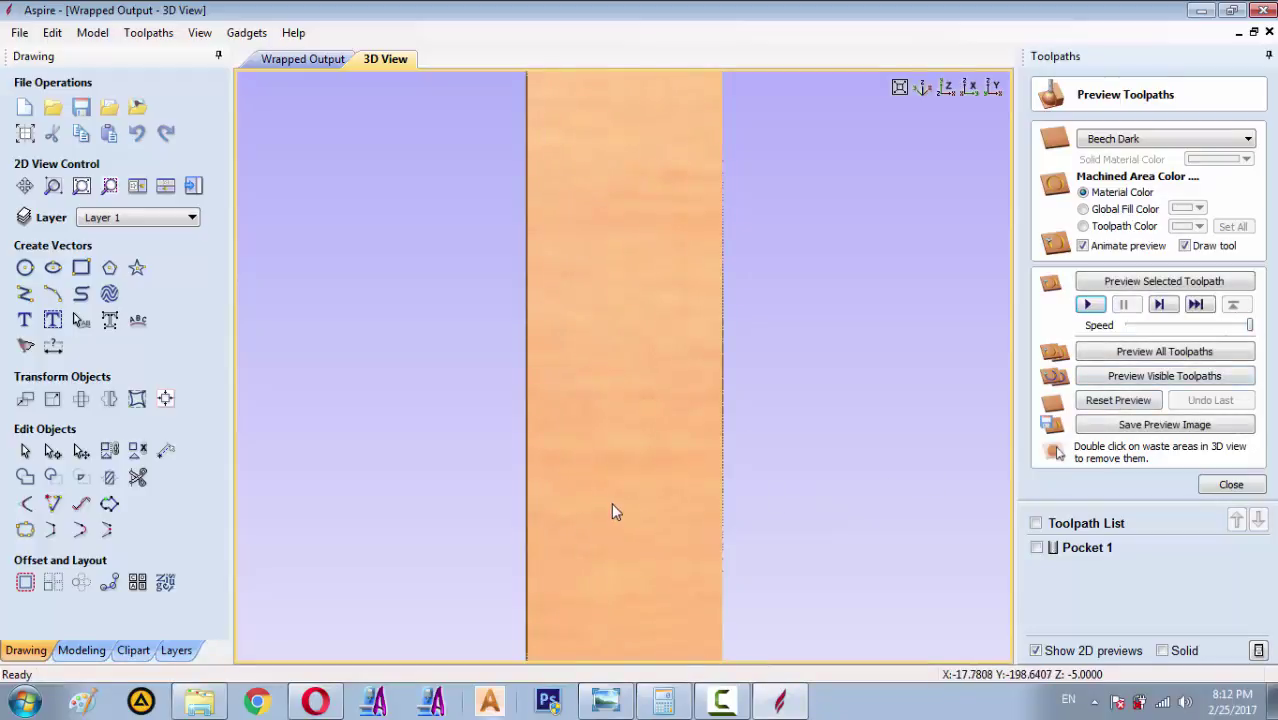
# - Tilt the machined slab and try deleting waste material, dismissing the warning with OK
pyautogui.moveTo(611, 502)
pyautogui.mouseDown()
pyautogui.moveTo(590, 252)
pyautogui.moveTo(607, 277)
pyautogui.moveTo(641, 522)
pyautogui.moveTo(684, 128)
pyautogui.moveTo(655, 233)
pyautogui.moveTo(614, 192)
pyautogui.mouseUp()
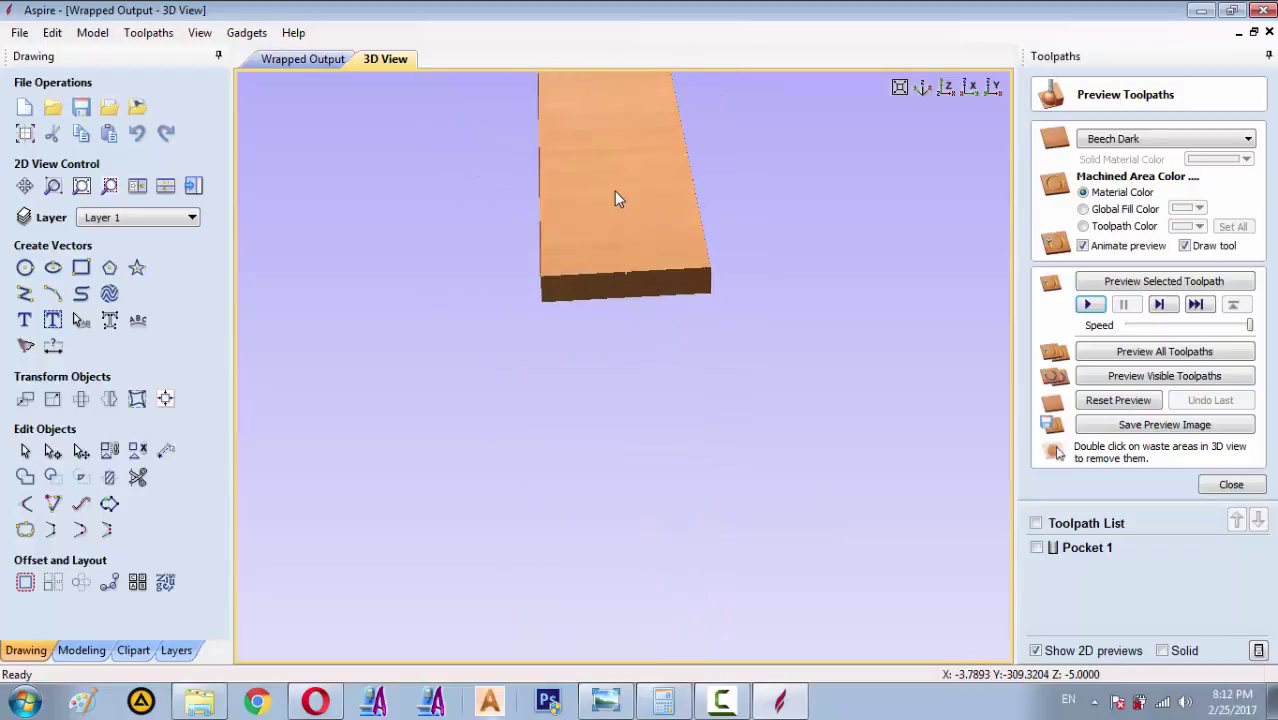
pyautogui.doubleClick(603, 148)
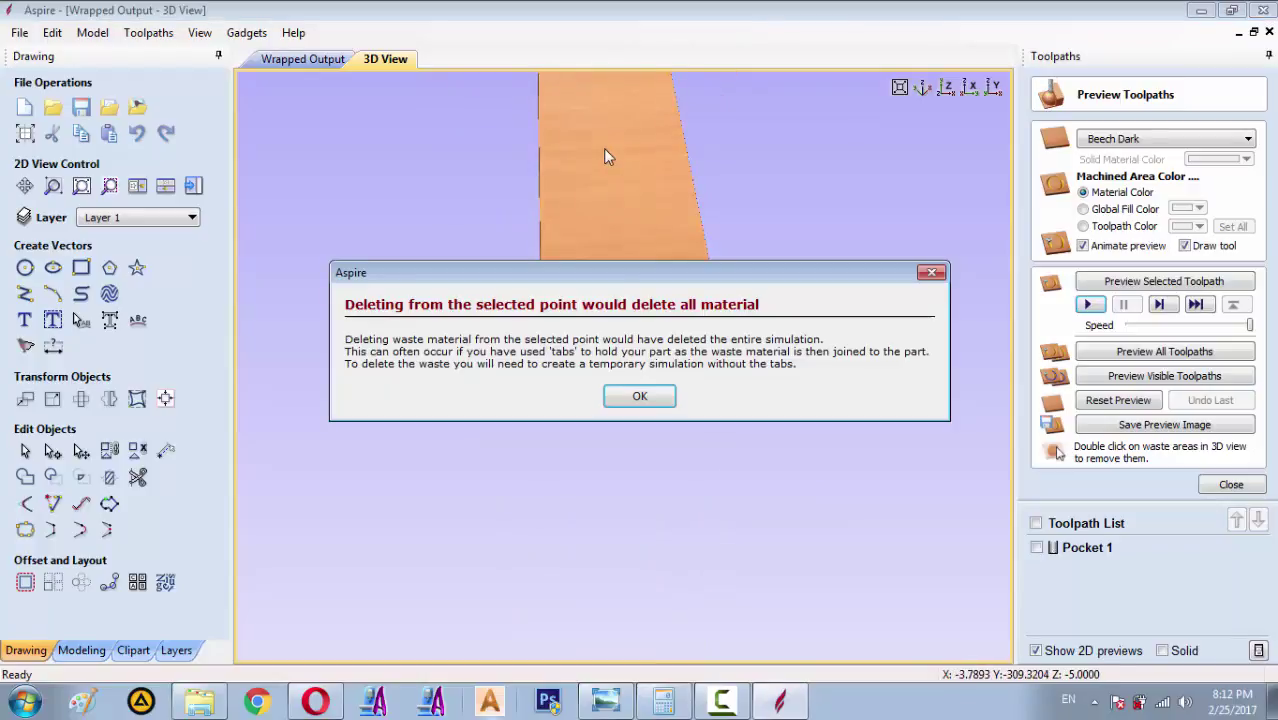
pyautogui.click(622, 397)
# - Rotate the simulated slab to a face-on view and close Preview Toolpaths
pyautogui.moveTo(625, 320)
pyautogui.mouseDown()
pyautogui.moveTo(598, 162)
pyautogui.moveTo(608, 151)
pyautogui.moveTo(618, 185)
pyautogui.moveTo(679, 188)
pyautogui.moveTo(648, 128)
pyautogui.moveTo(597, 86)
pyautogui.moveTo(620, 422)
pyautogui.moveTo(531, 137)
pyautogui.moveTo(707, 470)
pyautogui.moveTo(519, 254)
pyautogui.moveTo(627, 232)
pyautogui.mouseUp()
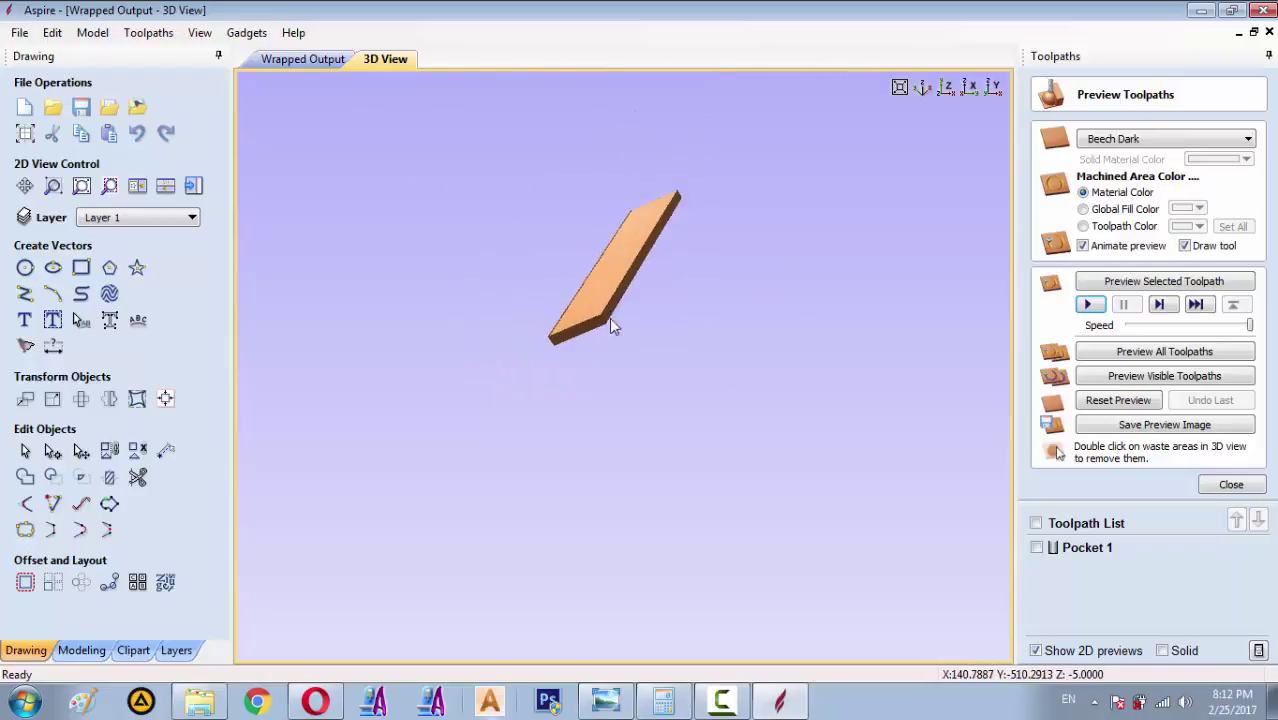
pyautogui.moveTo(612, 325)
pyautogui.mouseDown()
pyautogui.moveTo(645, 342)
pyautogui.moveTo(596, 288)
pyautogui.moveTo(670, 374)
pyautogui.mouseUp()
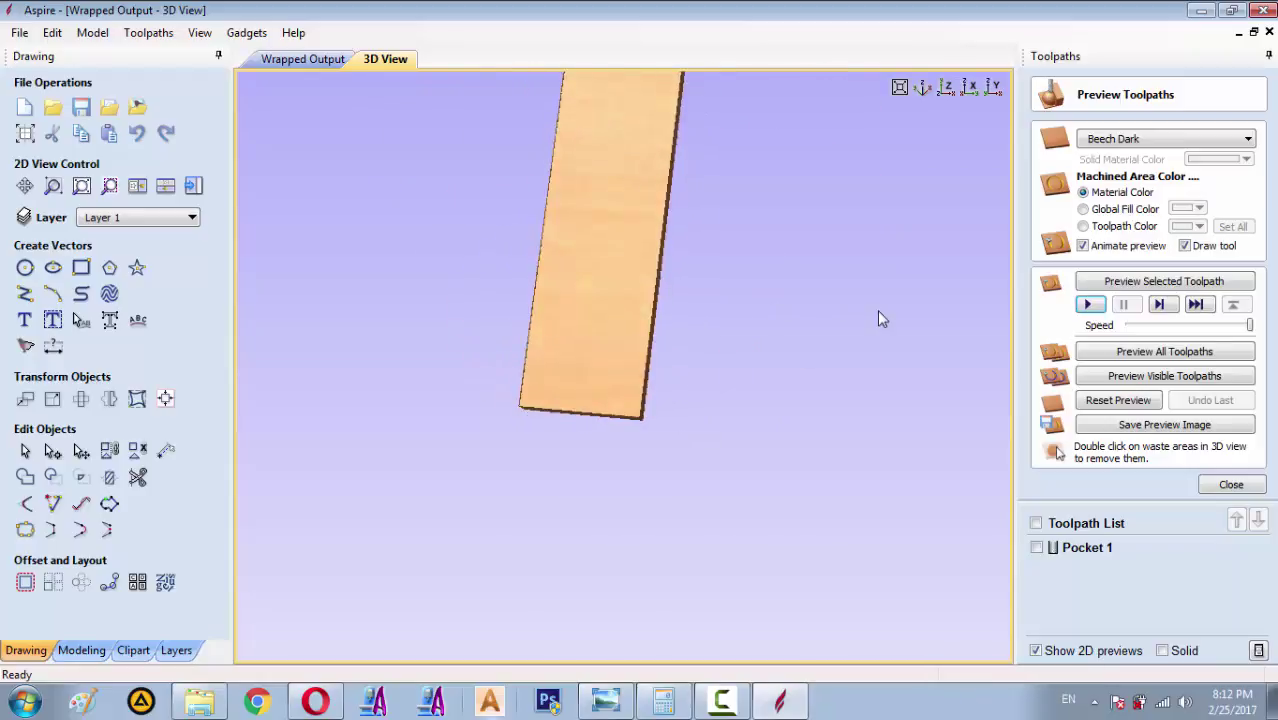
pyautogui.click(1225, 486)
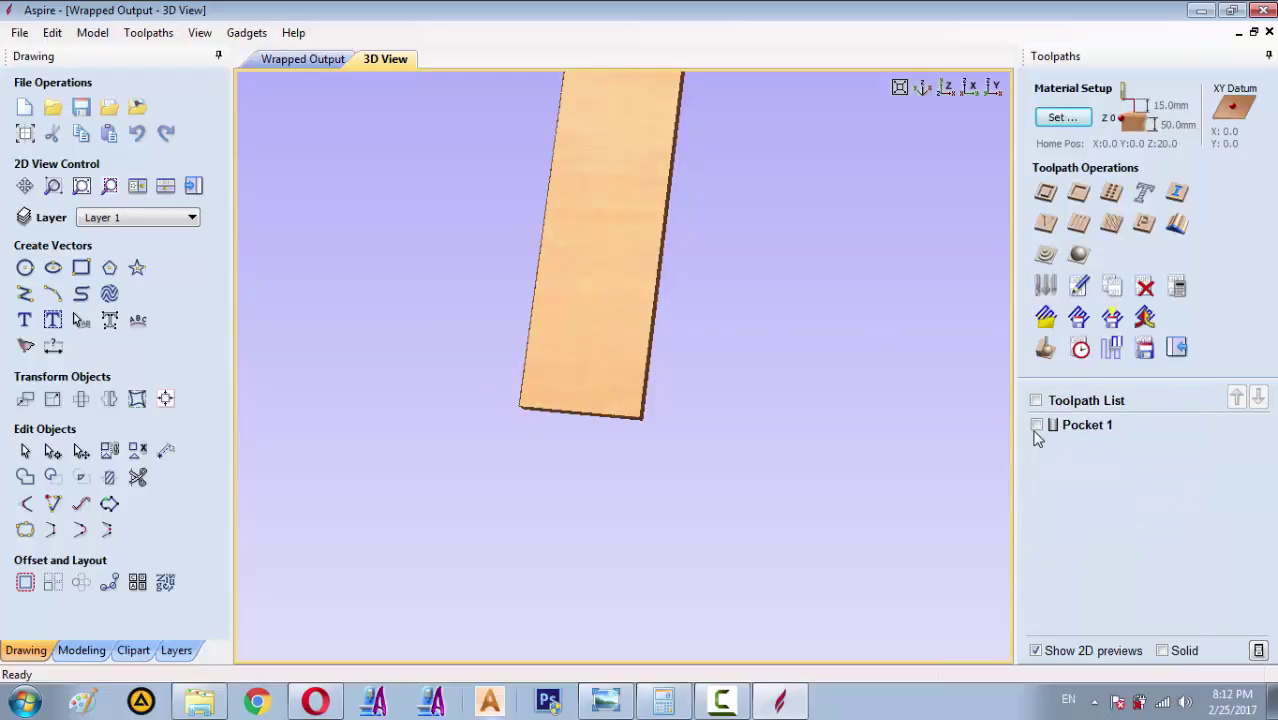
# - Show Pocket 1 and save it using the Mach2/3-WrapX2A ATC(mm) post processor
pyautogui.click(1036, 426)
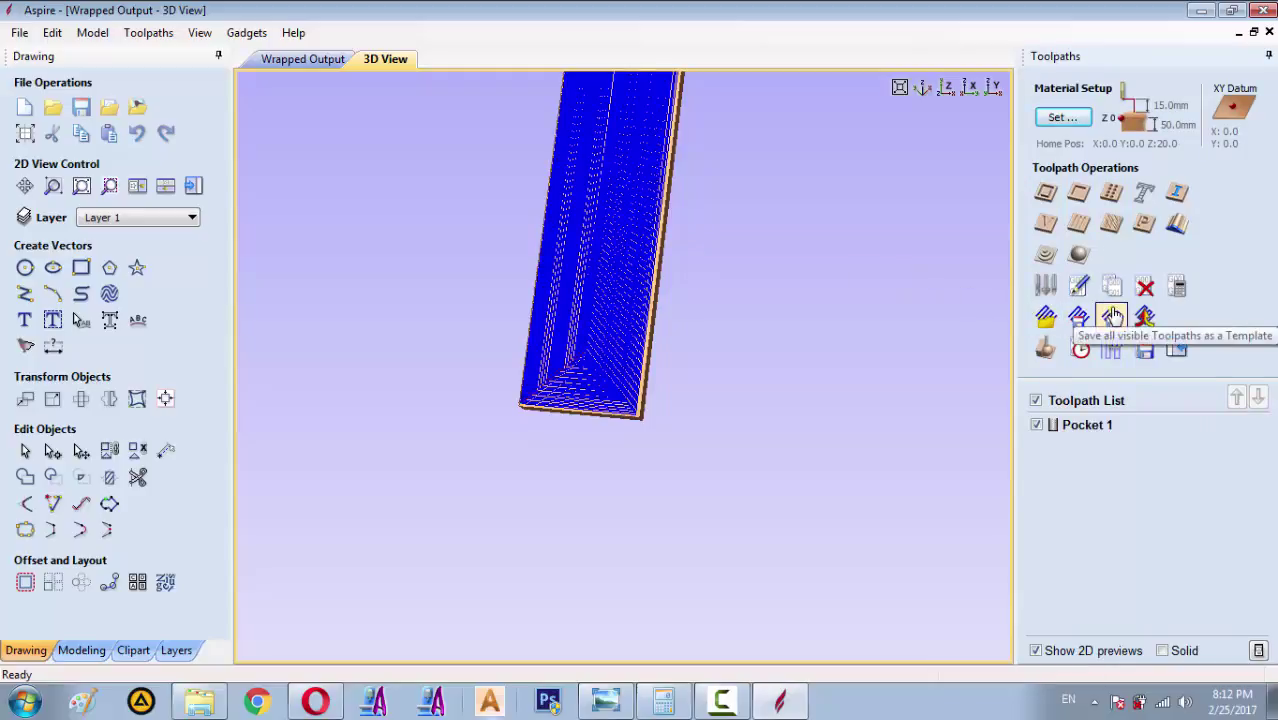
pyautogui.click(1145, 348)
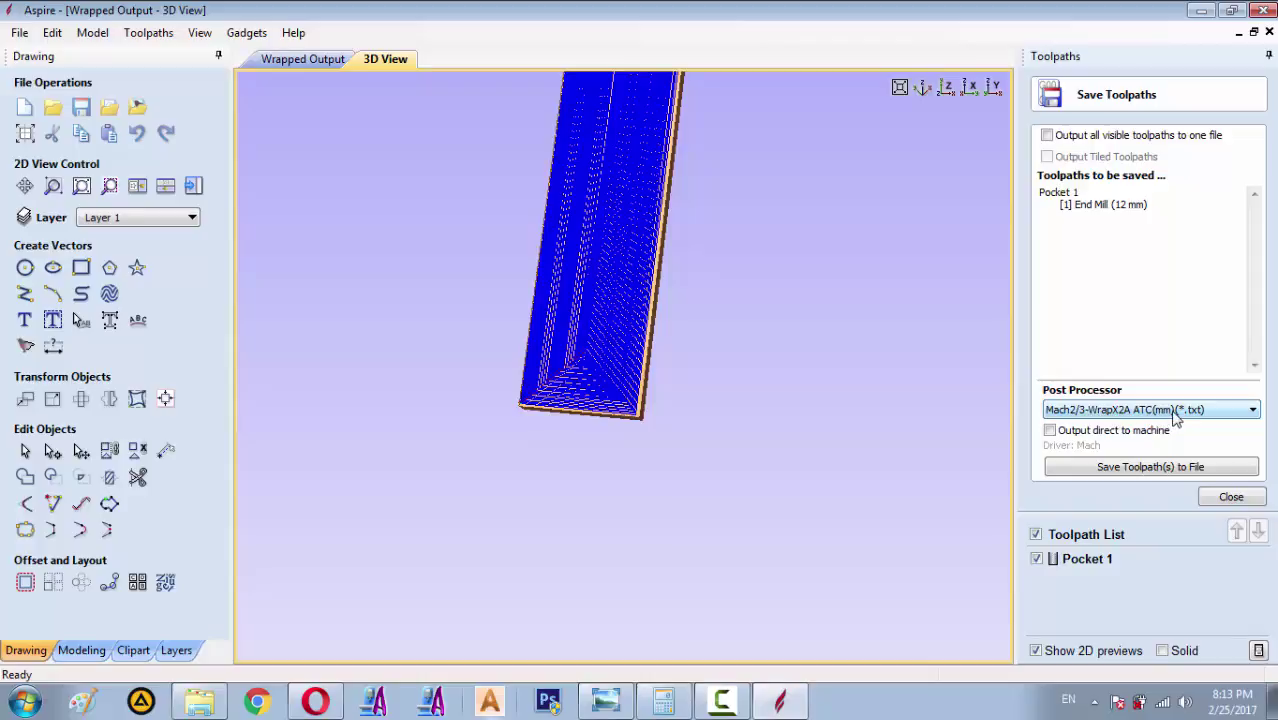
pyautogui.click(1152, 467)
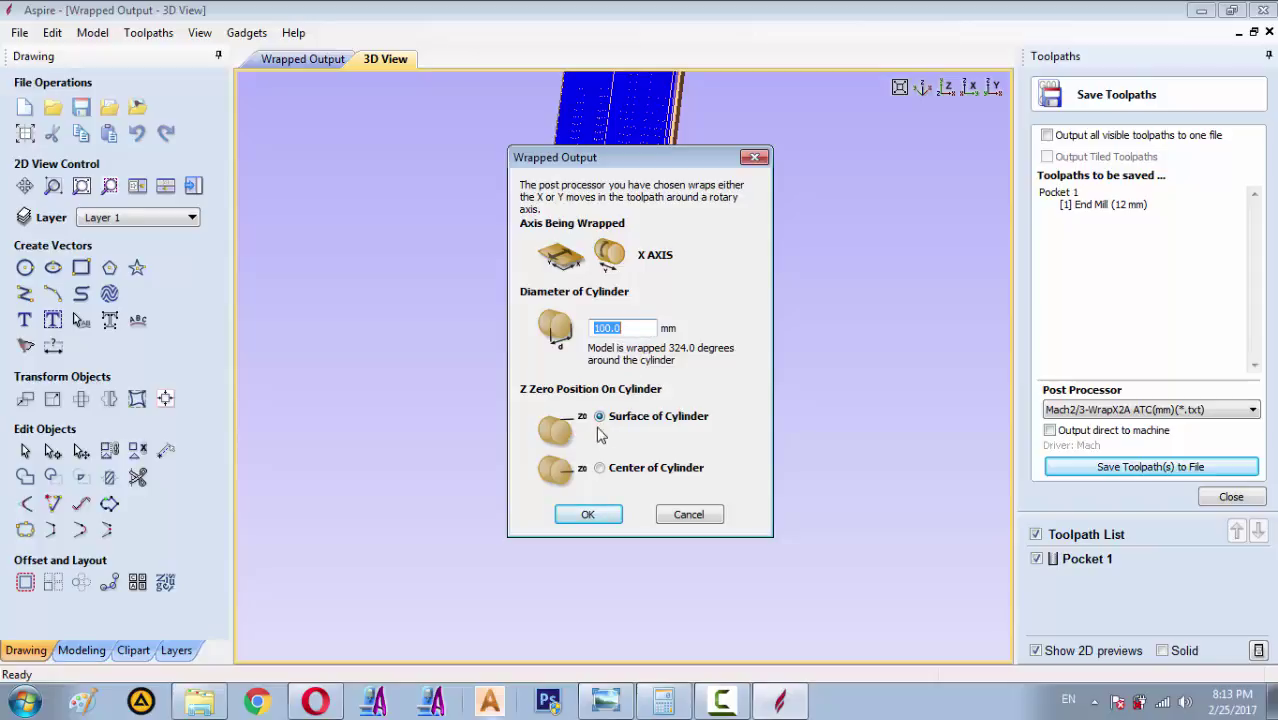
# - Accept the X-axis wrap settings and save Pocket 1.txt, replacing the existing file
pyautogui.click(588, 514)
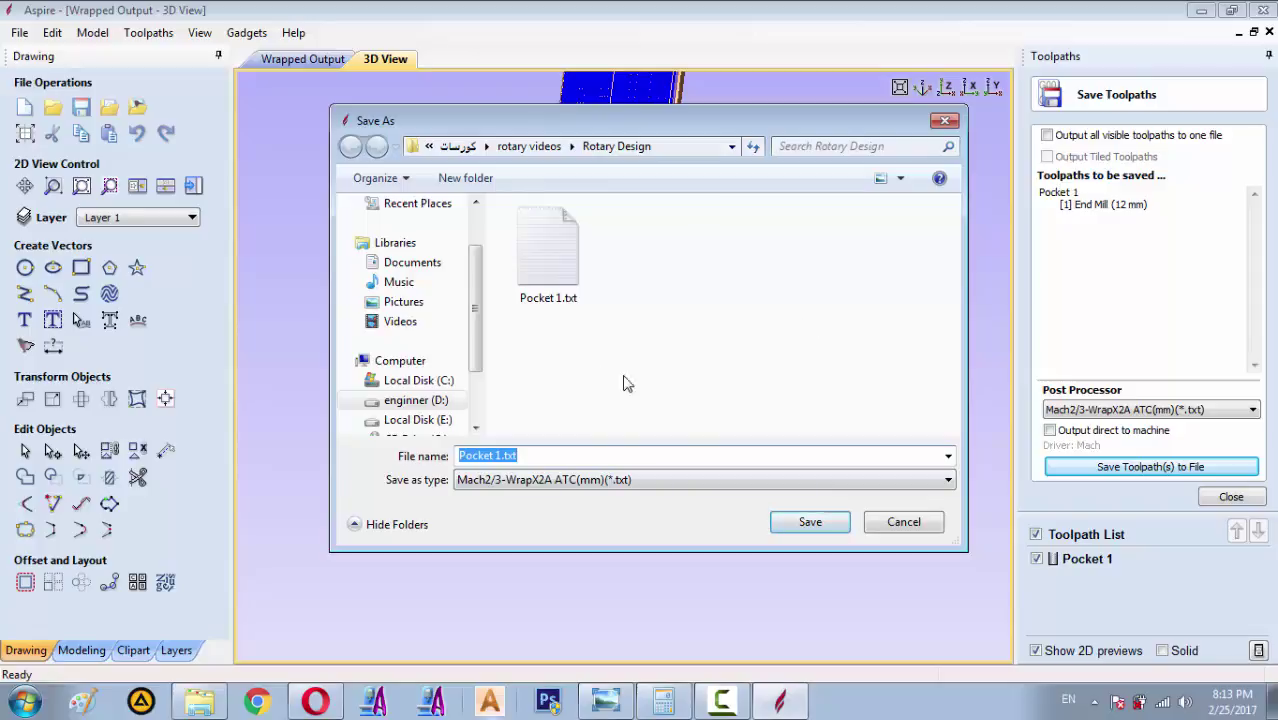
pyautogui.click(786, 529)
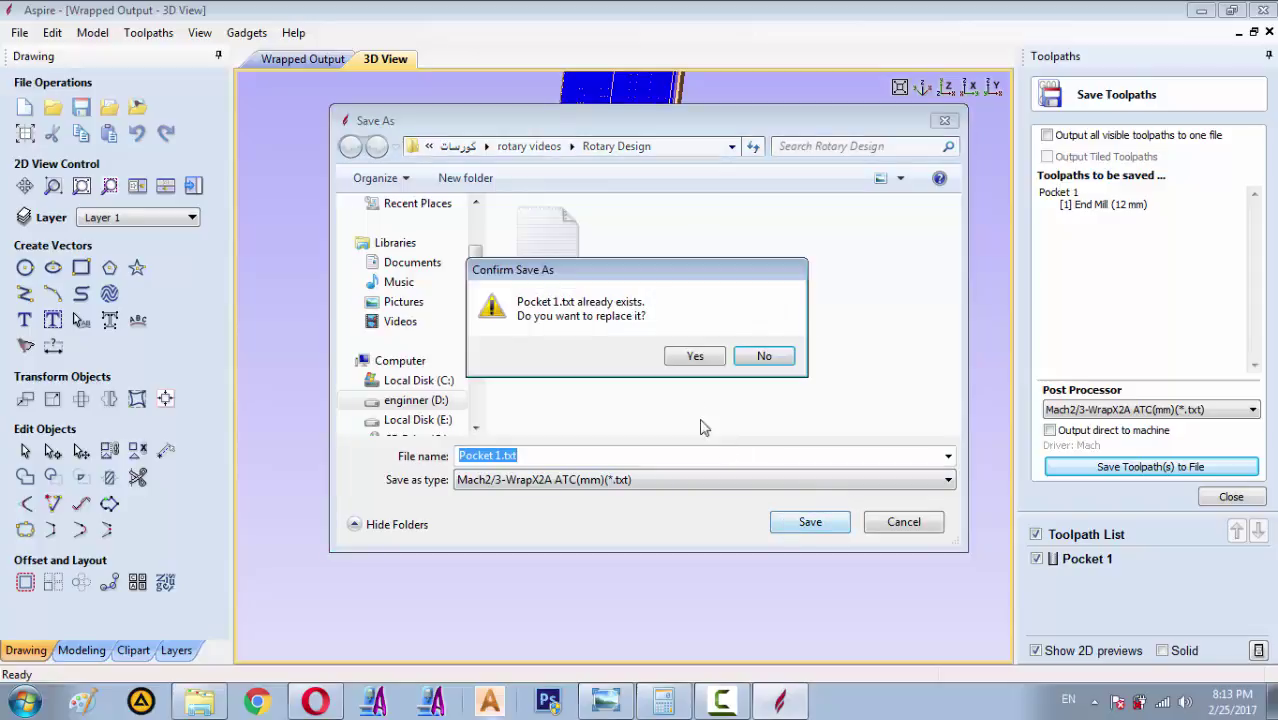
pyautogui.click(694, 356)
pyautogui.scroll(-3, 562, 238)
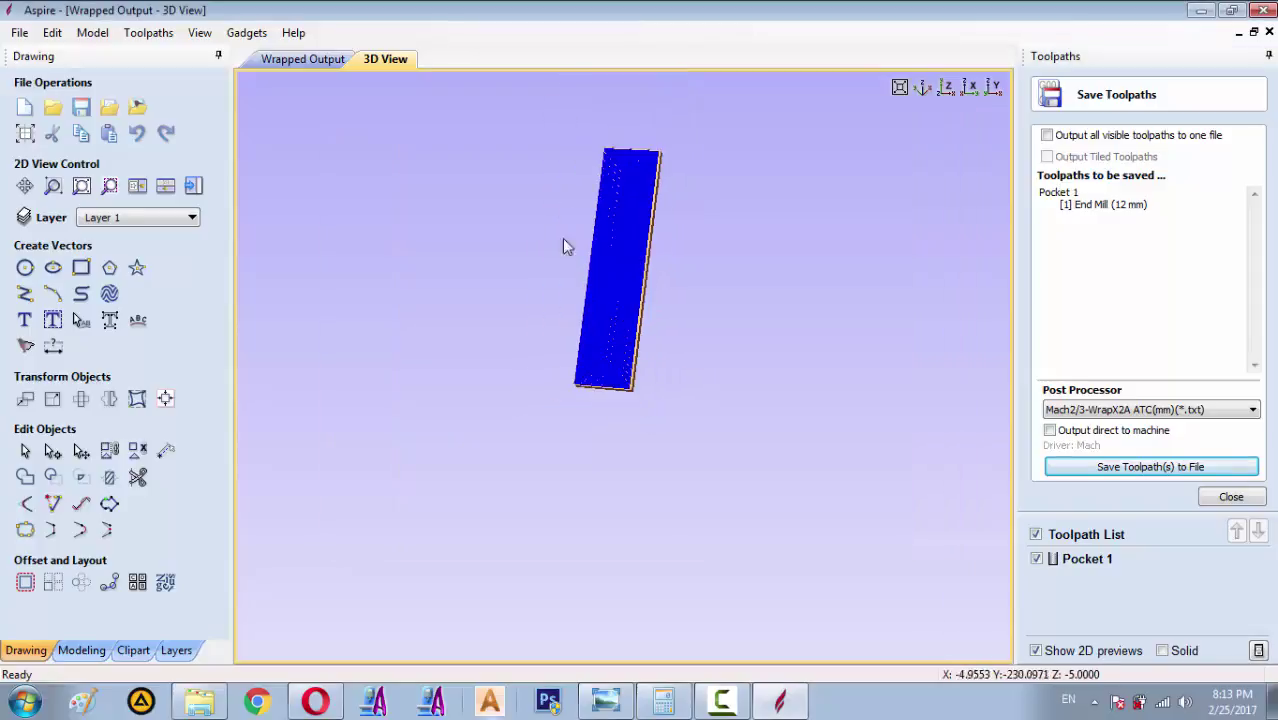
# - Switch to the Facebook CNC router group feed in Opera and browse it
pyautogui.click(315, 700)
pyautogui.scroll(3, 770, 300)
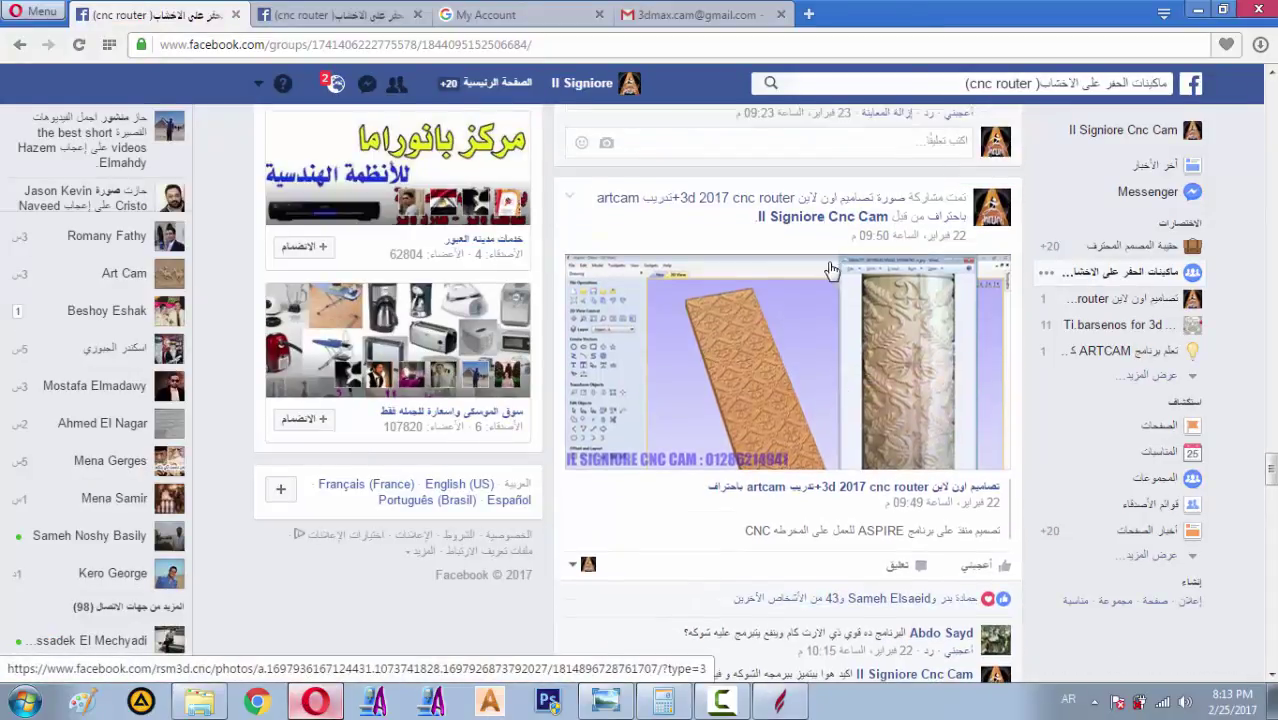
pyautogui.scroll(2, 775, 287)
pyautogui.scroll(3, 775, 287)
pyautogui.scroll(-5, 770, 300)
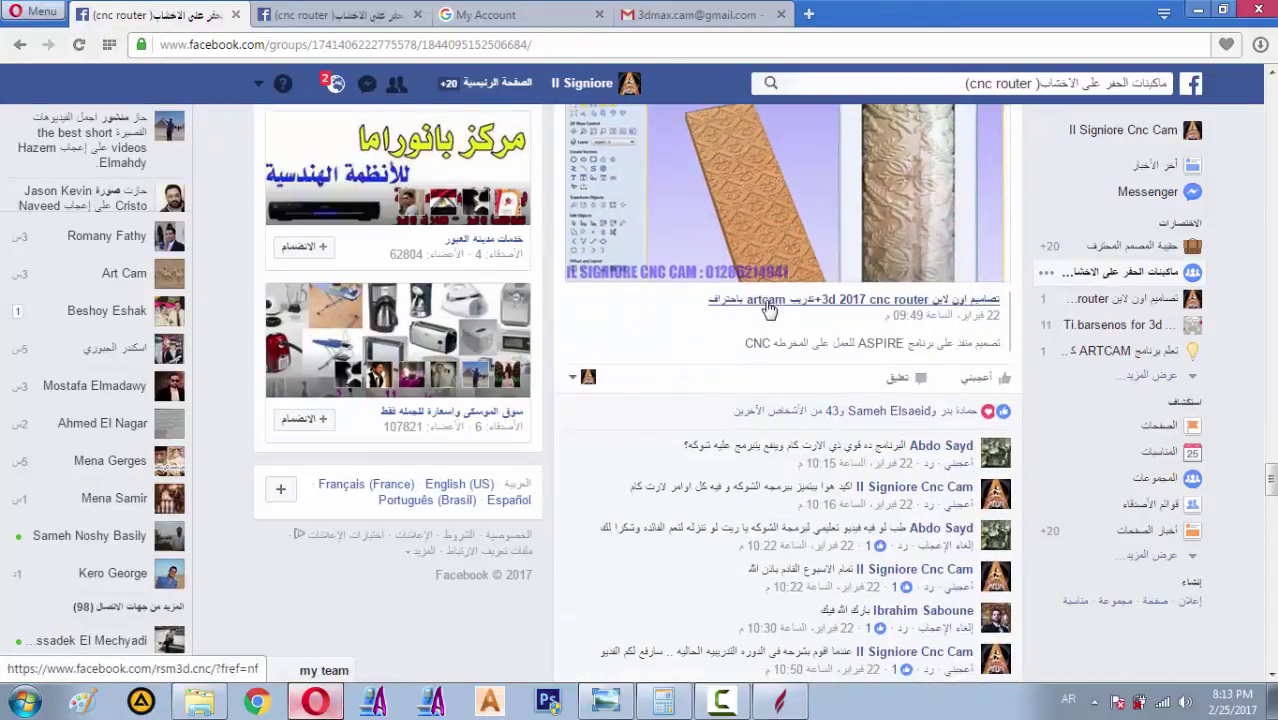
pyautogui.scroll(-5, 763, 457)
pyautogui.click(743, 700)
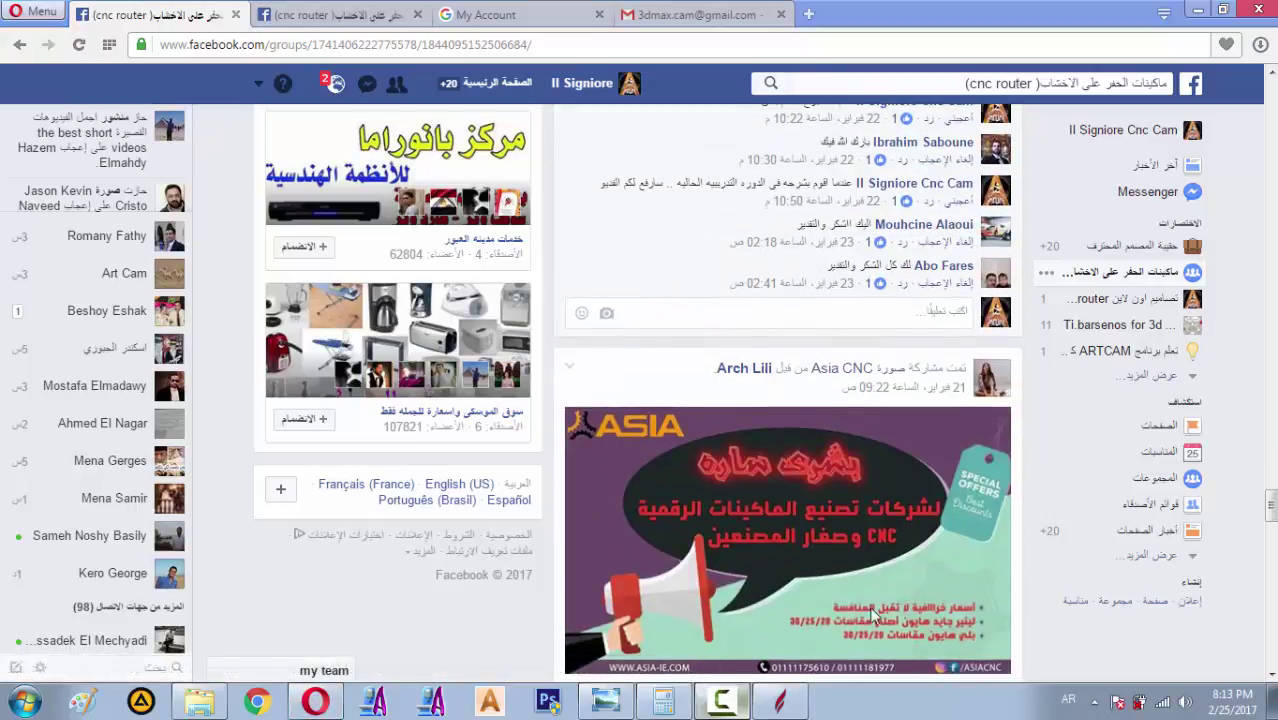